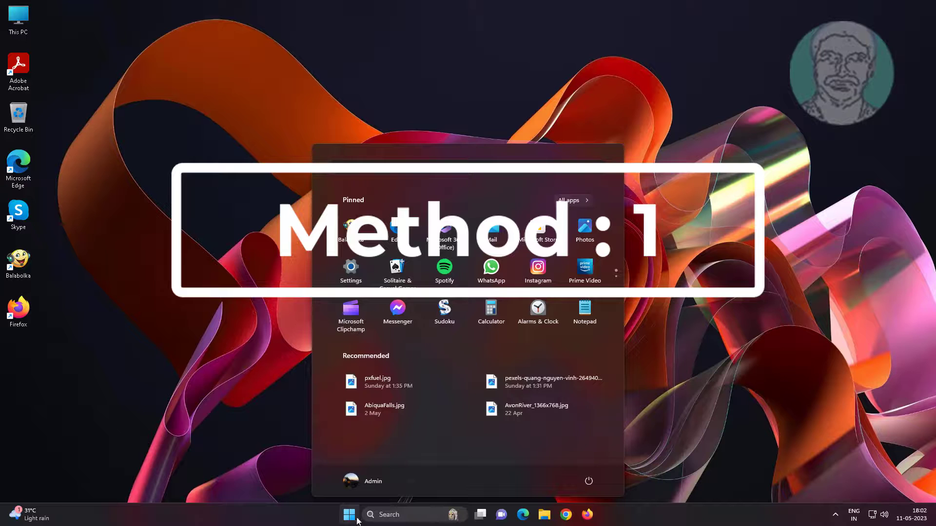
# Step: Run the Playing Audio troubleshooter from the other troubleshooters in the system settings
pyautogui.click(340, 265)
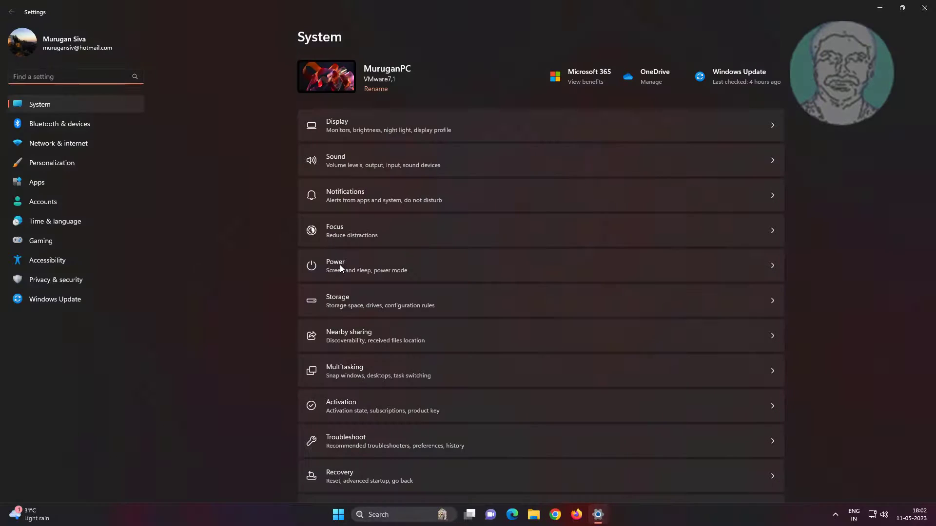
pyautogui.click(355, 435)
pyautogui.click(349, 153)
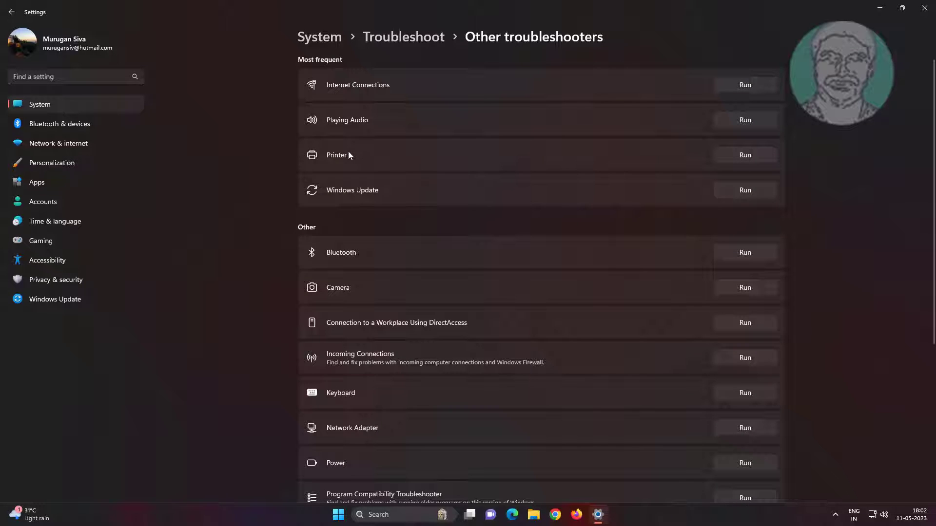
pyautogui.click(745, 120)
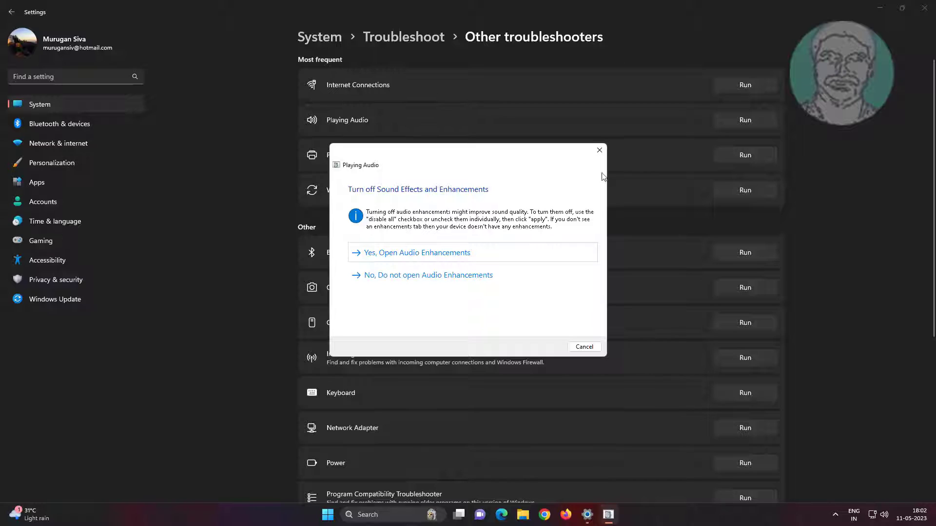
# Step: Decline opening audio enhancements, finish the audio troubleshooter and close the Settings window
pyautogui.click(428, 276)
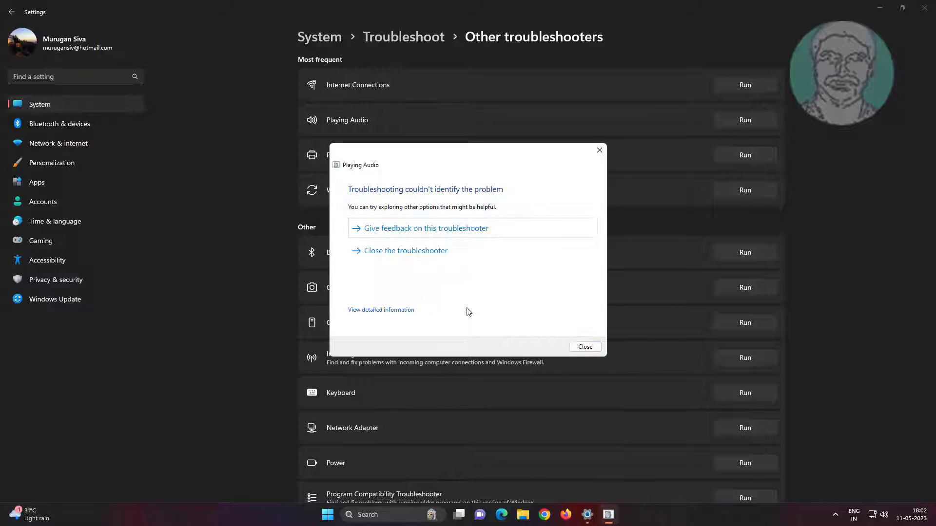
pyautogui.click(588, 347)
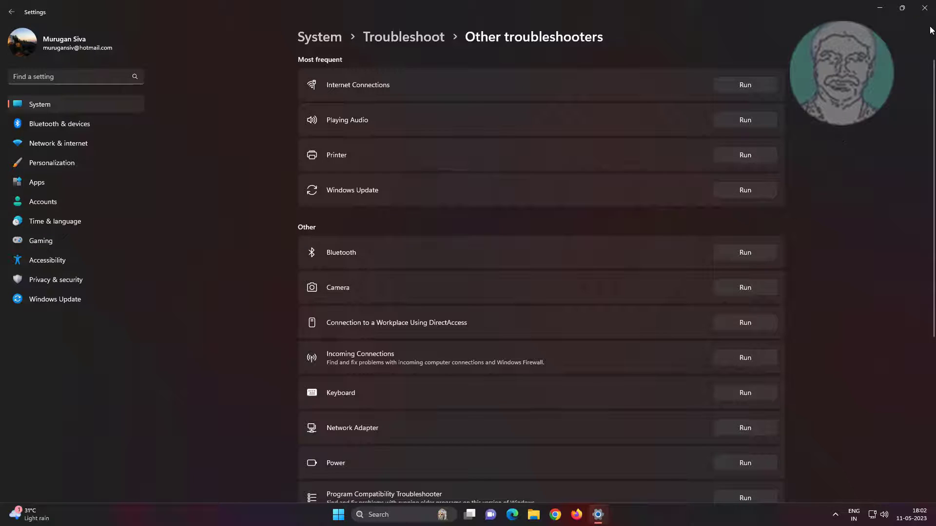
pyautogui.click(924, 8)
# Step: Search Windows for "services" and open the Services app
pyautogui.click(395, 515)
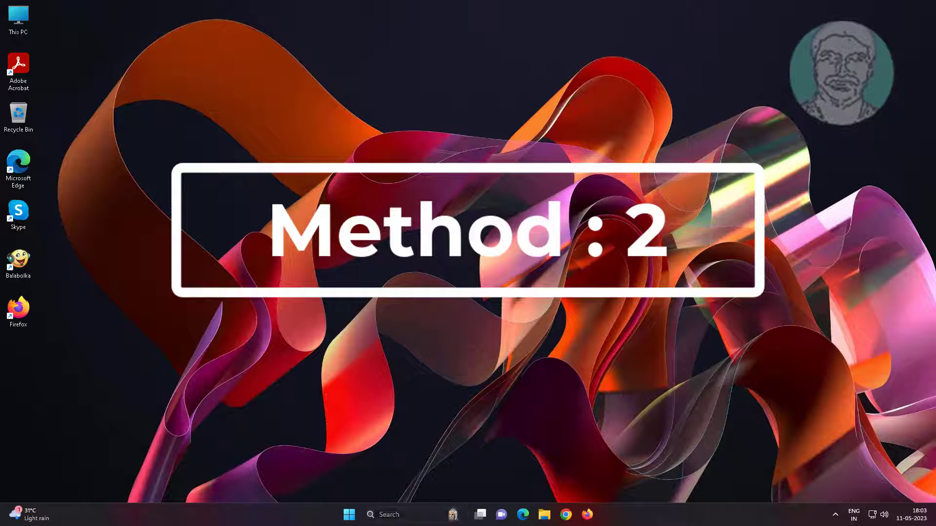
pyautogui.write('servi')
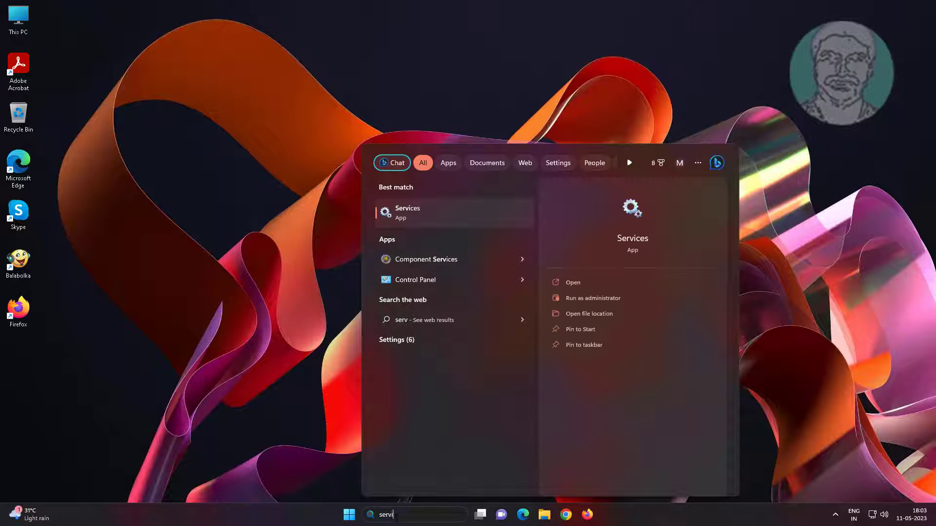
pyautogui.write('ces')
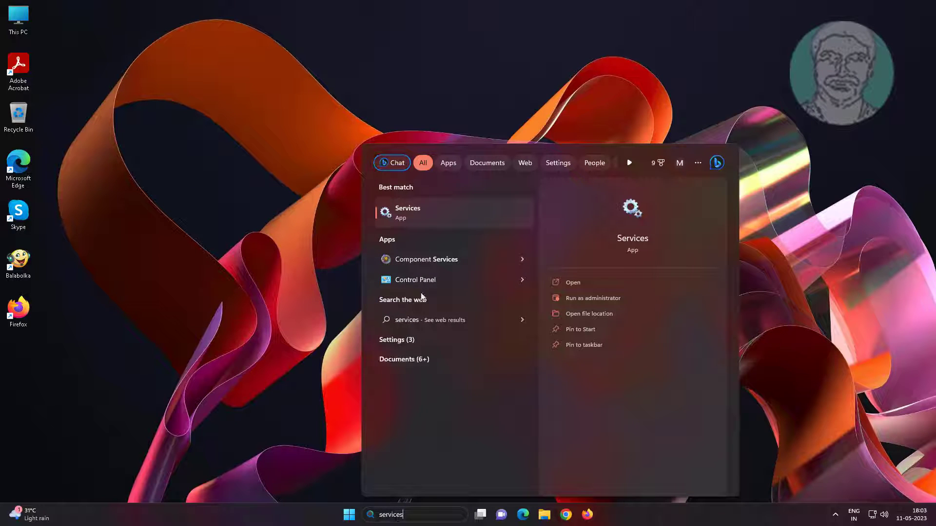
pyautogui.click(413, 212)
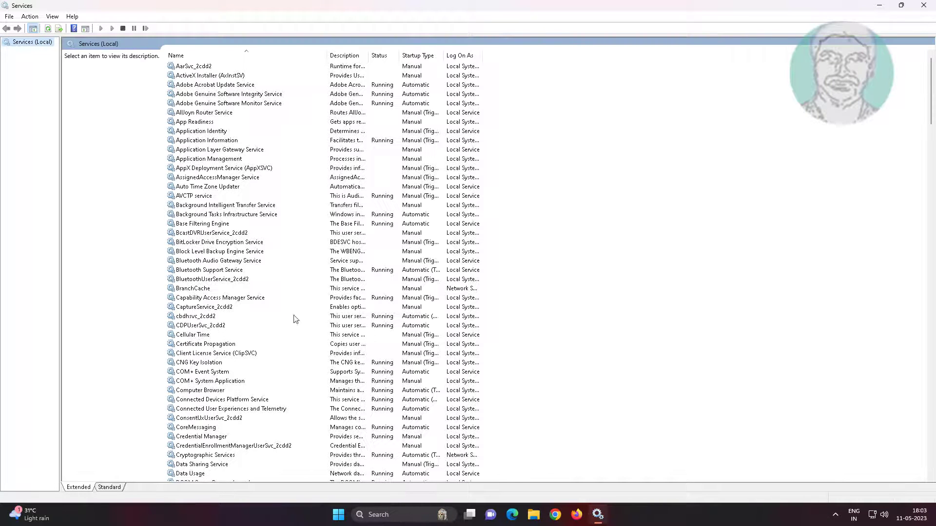
# Step: Set the Windows Audio service's startup type to Automatic, apply it and close its properties
pyautogui.click(212, 271)
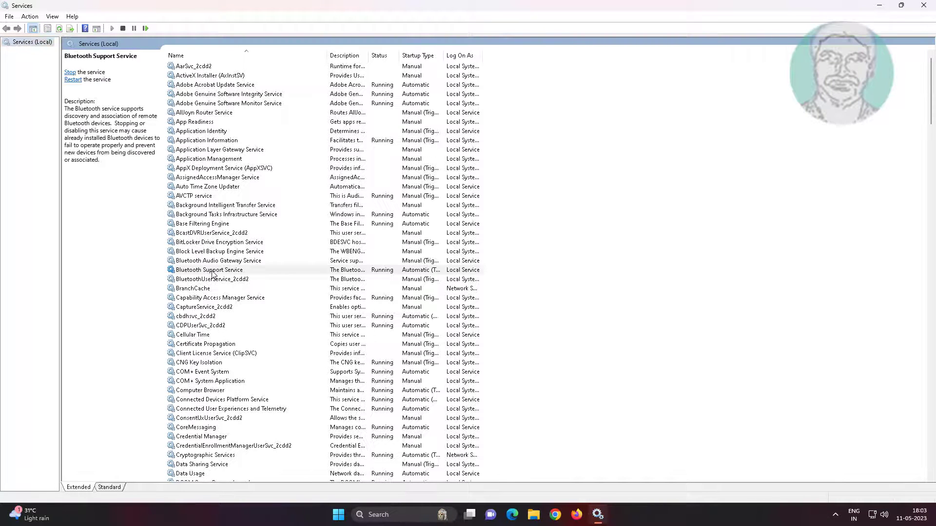
pyautogui.press('w')
pyautogui.click(210, 142)
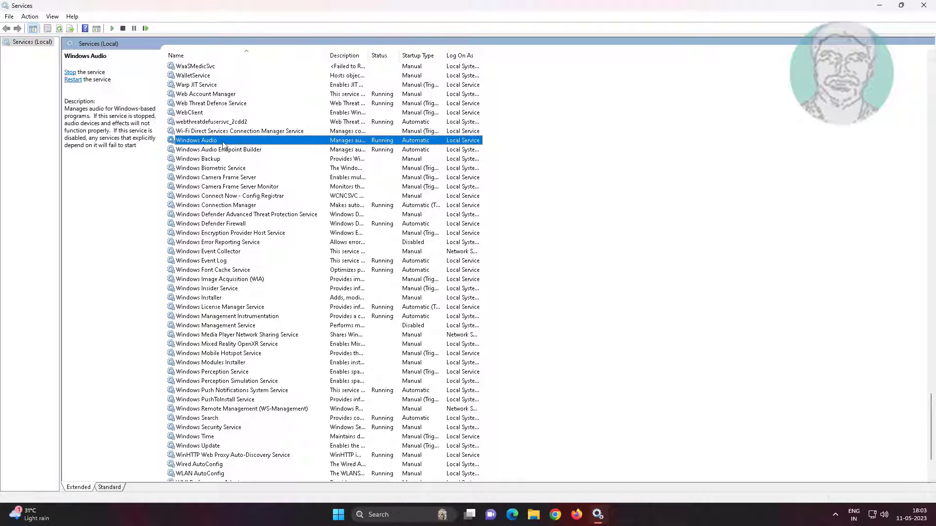
pyautogui.doubleClick(231, 142)
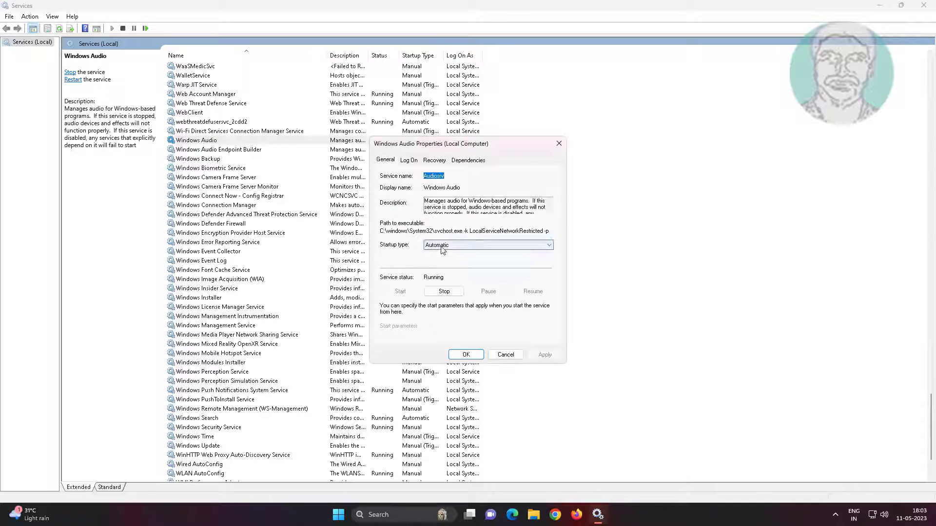
pyautogui.click(488, 245)
pyautogui.click(454, 258)
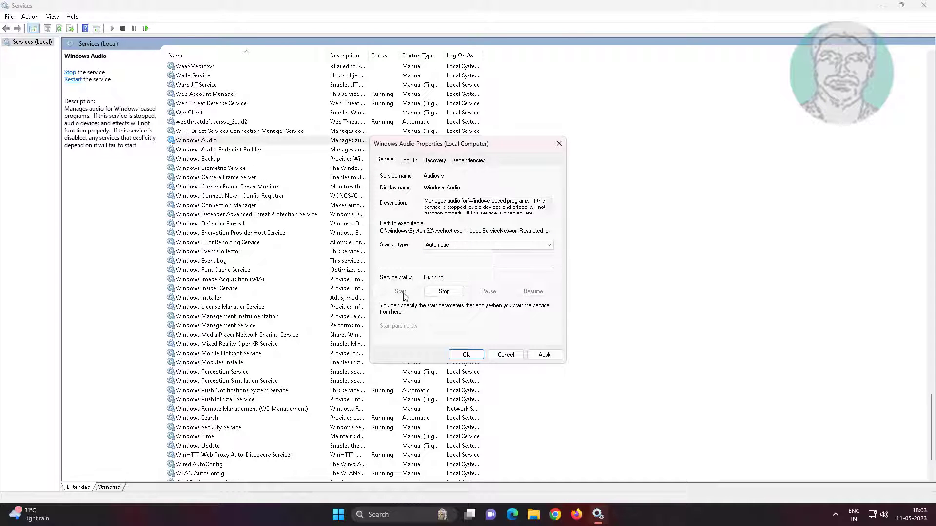
pyautogui.click(546, 355)
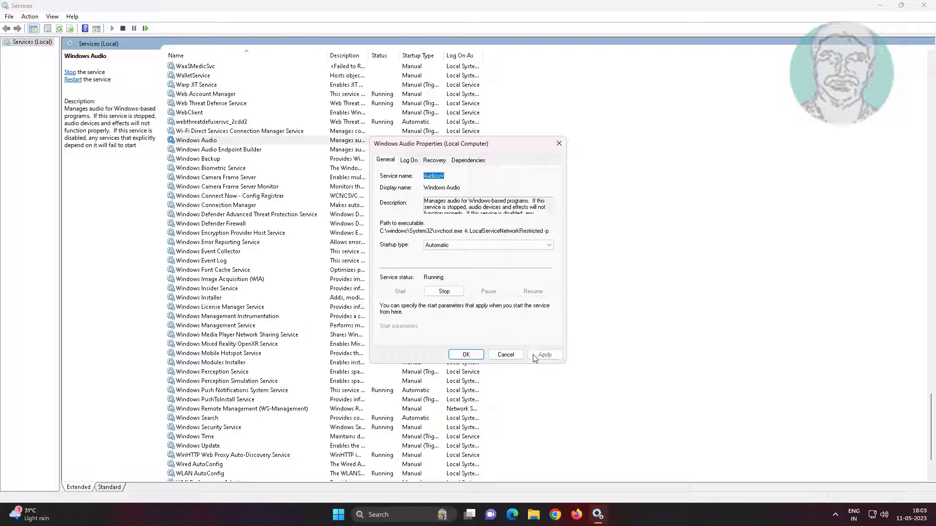
pyautogui.click(466, 355)
# Step: Restart the Windows Audio service and close the Services window
pyautogui.click(203, 141)
pyautogui.rightClick(222, 141)
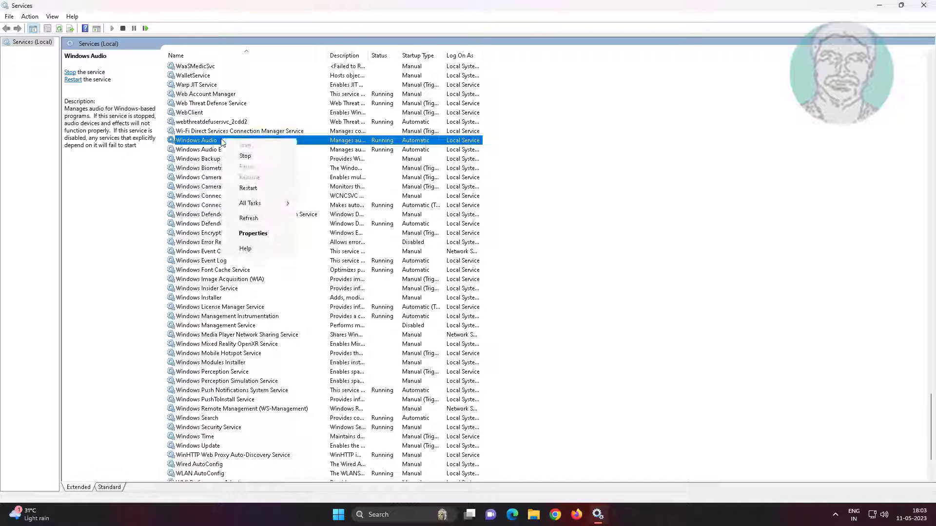
pyautogui.click(263, 189)
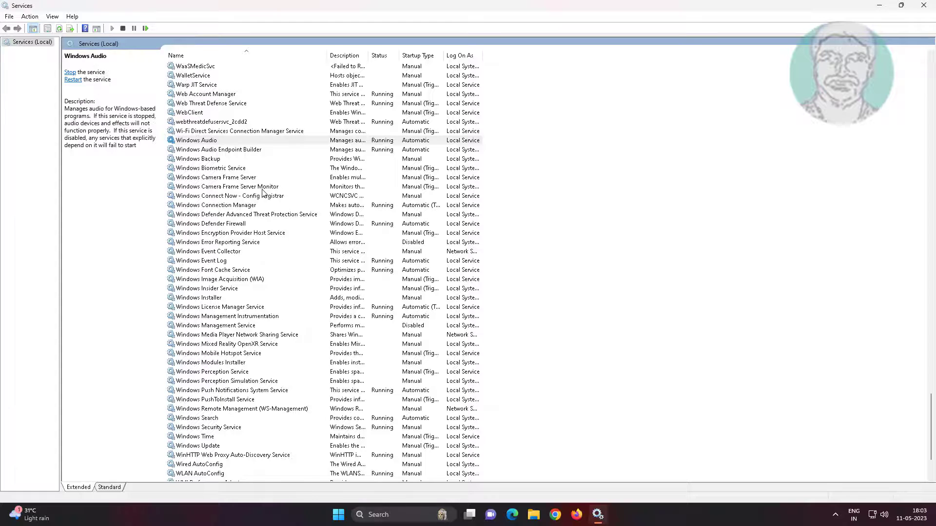
pyautogui.click(925, 5)
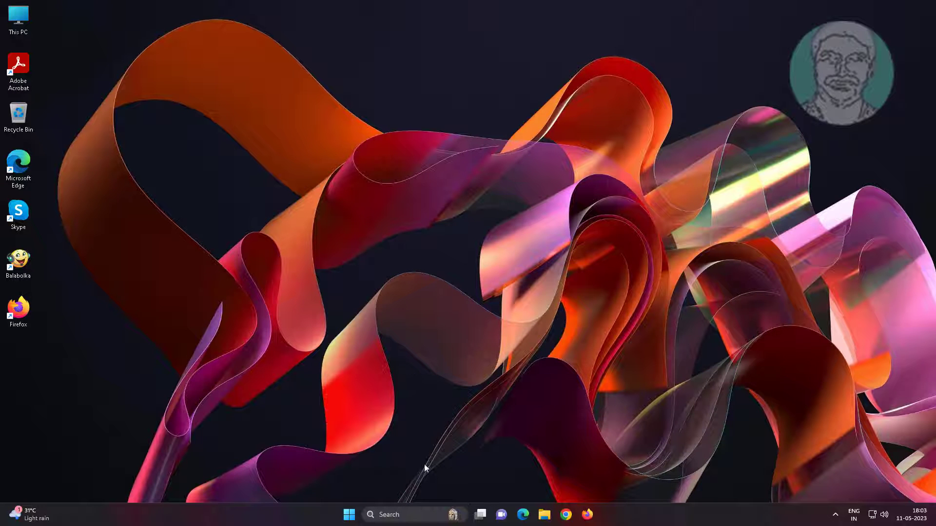
# Step: Open Device Manager and expand the Sound, video and game controllers category
pyautogui.rightClick(351, 517)
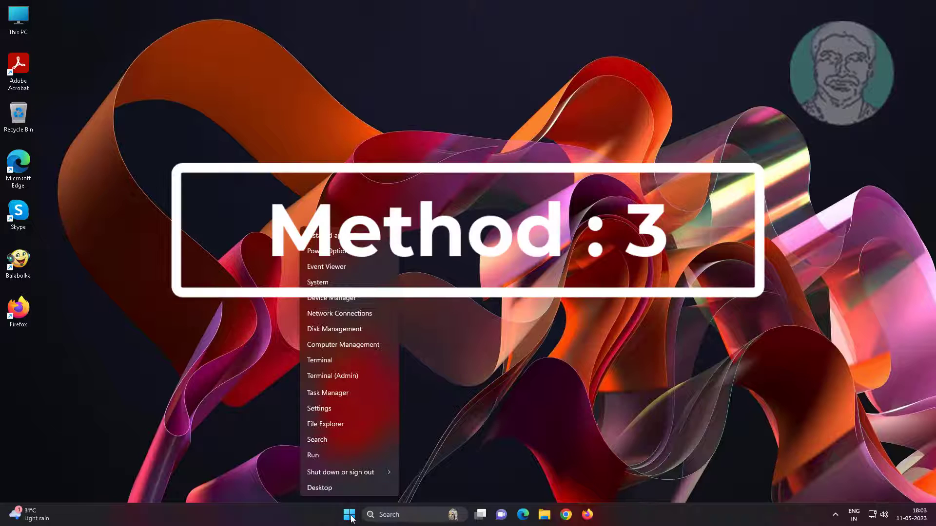
pyautogui.click(339, 300)
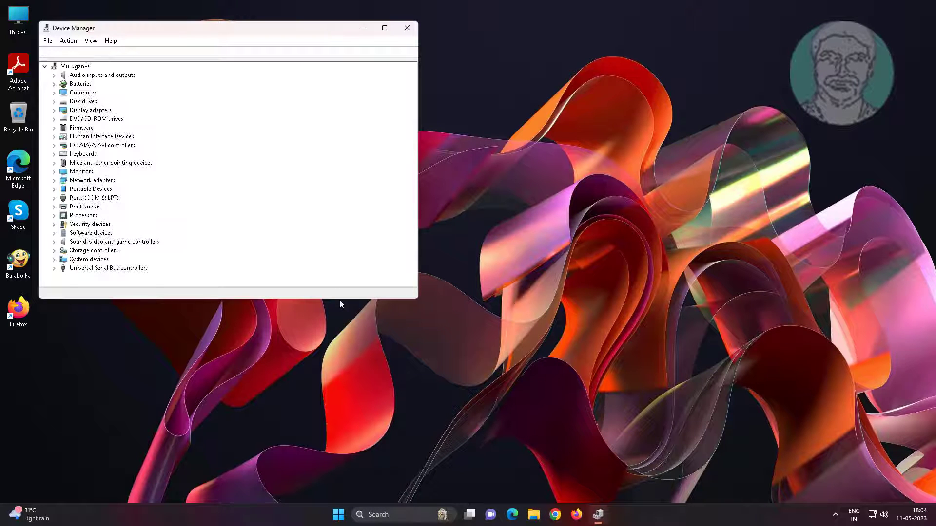
pyautogui.click(97, 243)
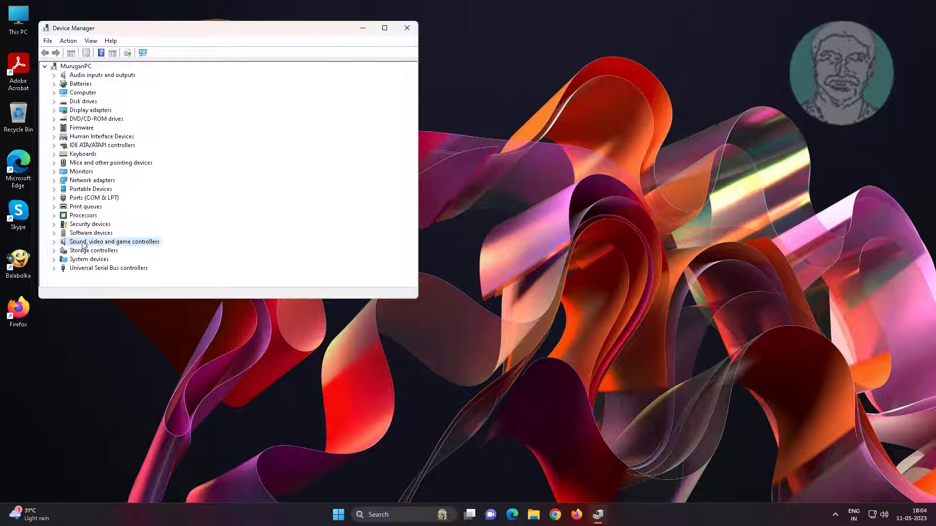
pyautogui.click(54, 242)
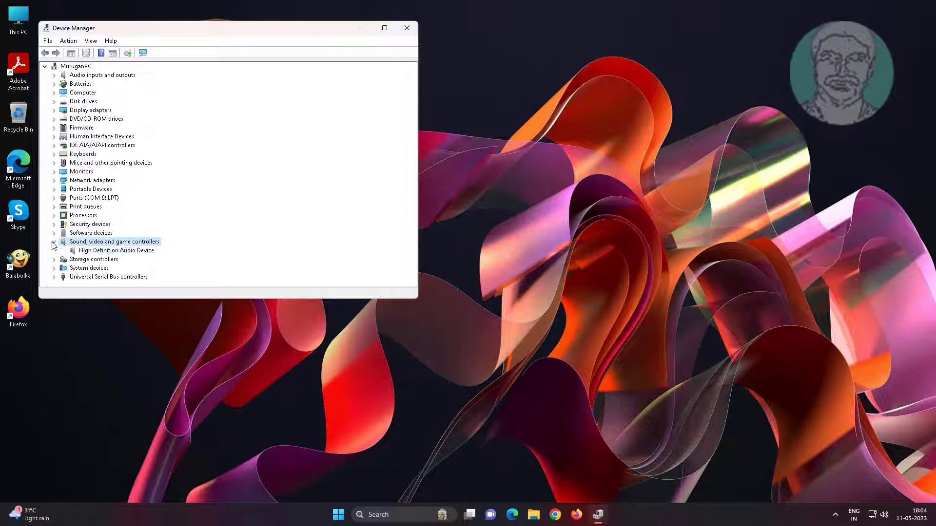
# Step: Uninstall the High Definition Audio Device and confirm its removal
pyautogui.click(139, 251)
pyautogui.rightClick(142, 254)
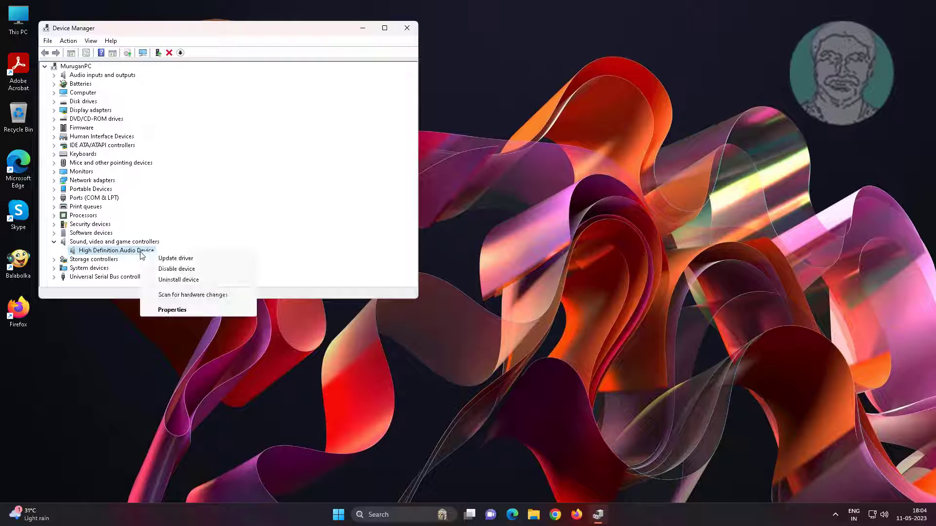
pyautogui.click(203, 279)
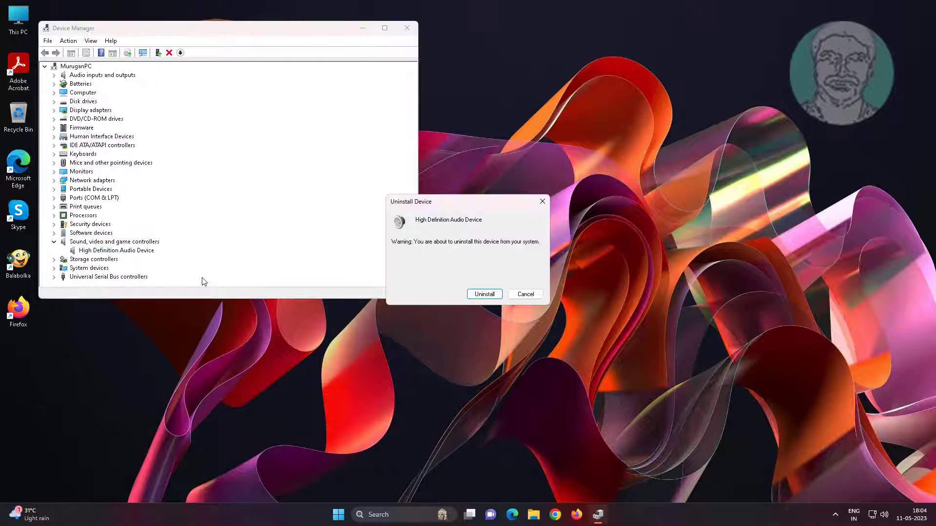
pyautogui.click(484, 294)
pyautogui.click(505, 260)
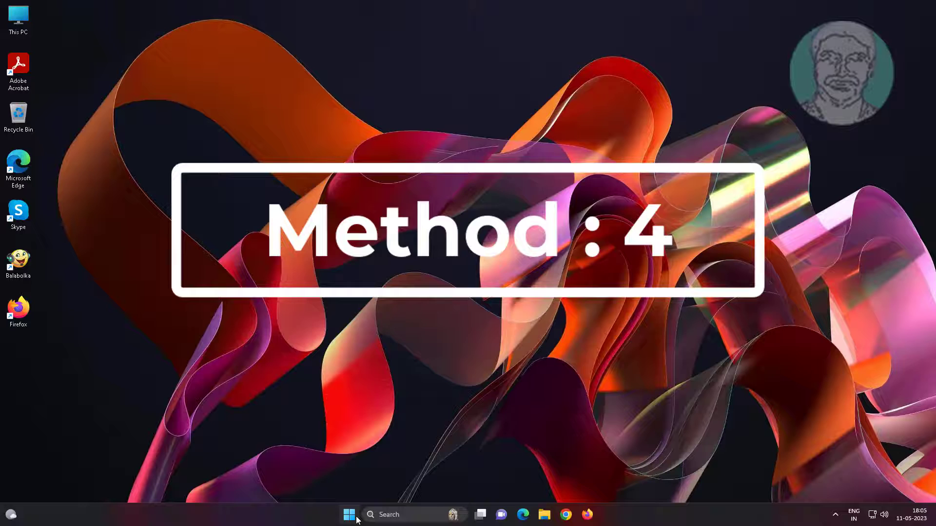
# Step: Go to the system's Sound settings and open More sound settings
pyautogui.click(349, 515)
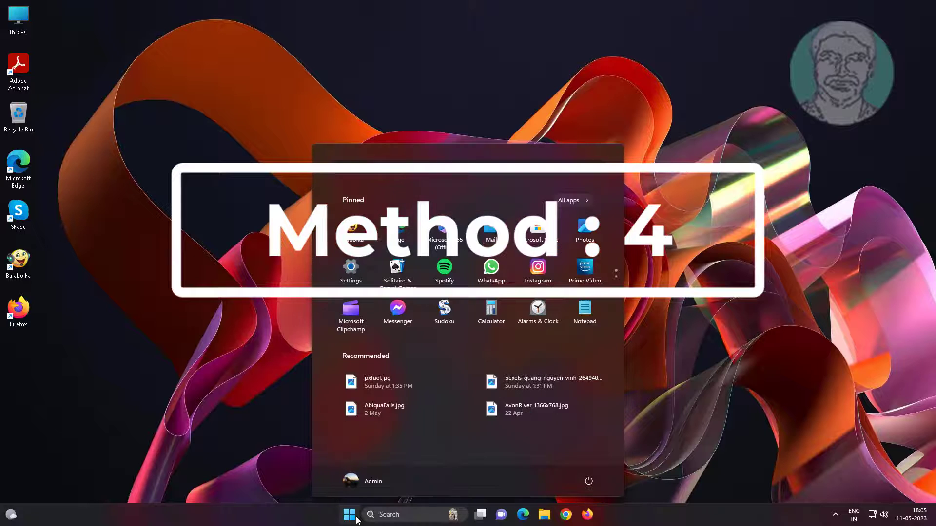
pyautogui.click(353, 268)
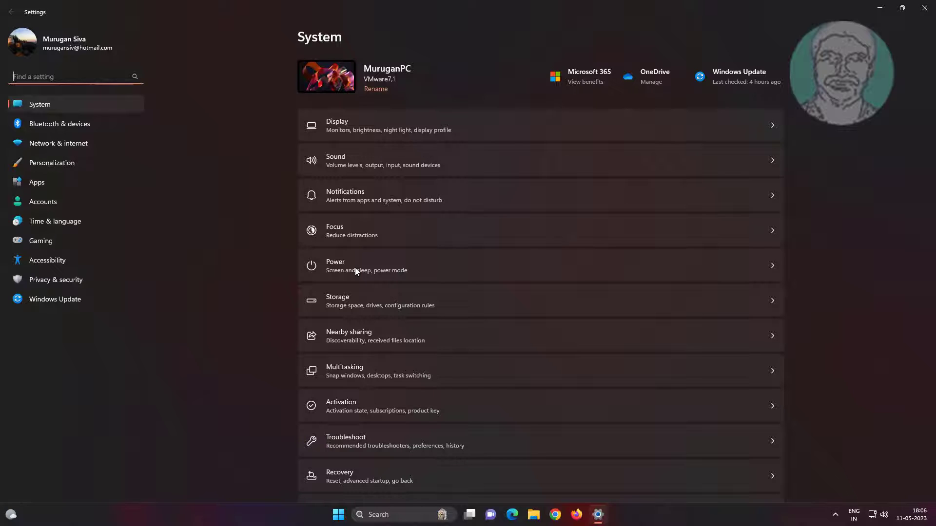
pyautogui.click(364, 168)
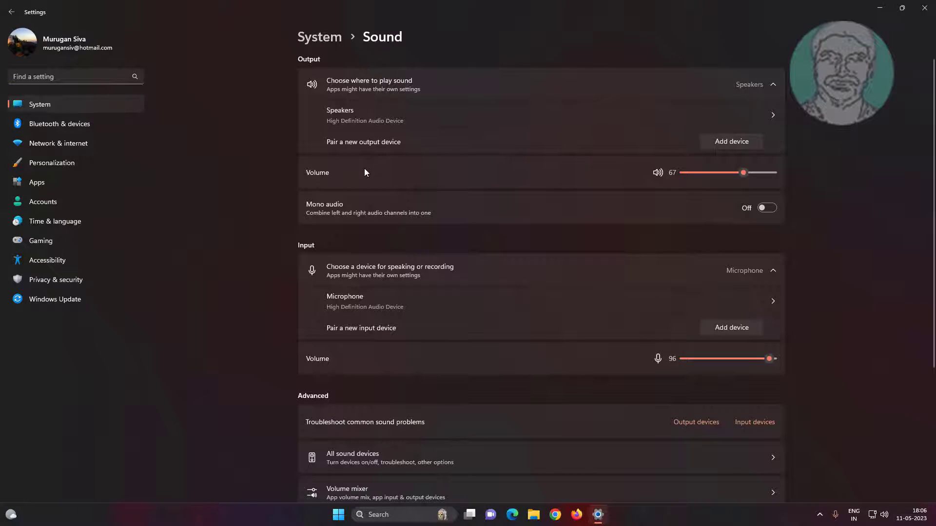
pyautogui.scroll(-4, 432, 362)
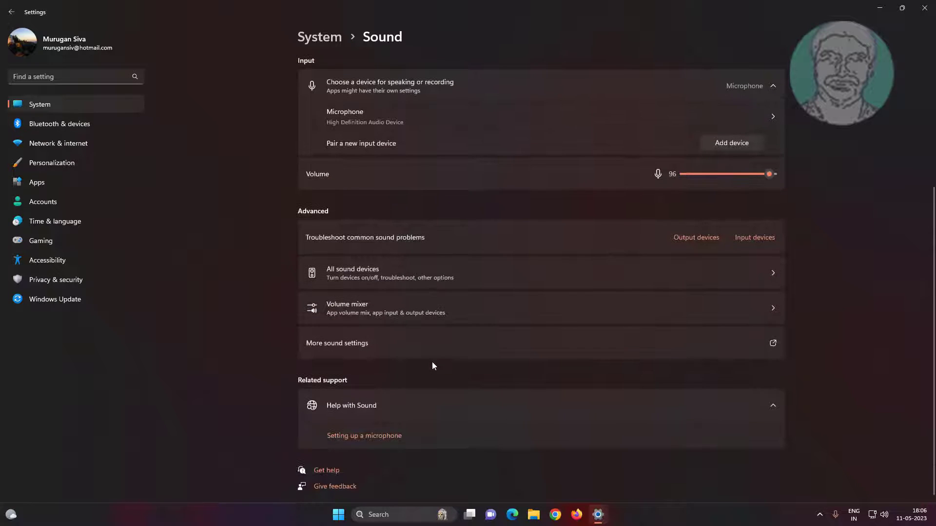
pyautogui.click(351, 345)
# Step: Turn on Show Disabled Devices and Show Disconnected Devices for the playback device list
pyautogui.rightClick(214, 199)
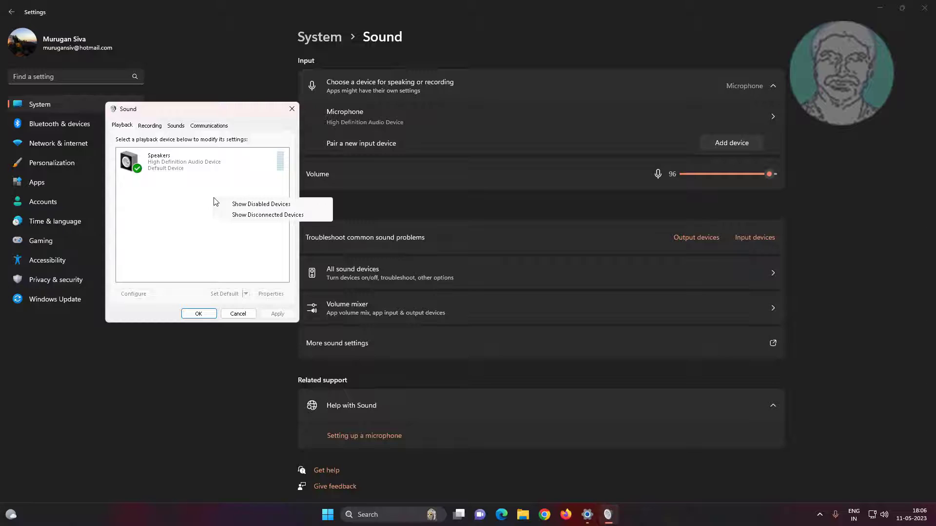
pyautogui.click(247, 205)
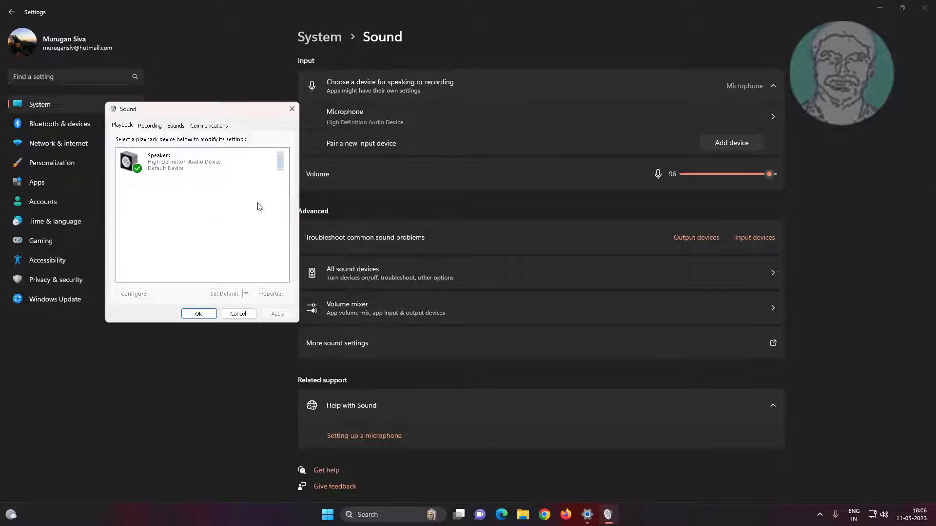
pyautogui.rightClick(233, 207)
pyautogui.click(273, 226)
pyautogui.rightClick(233, 201)
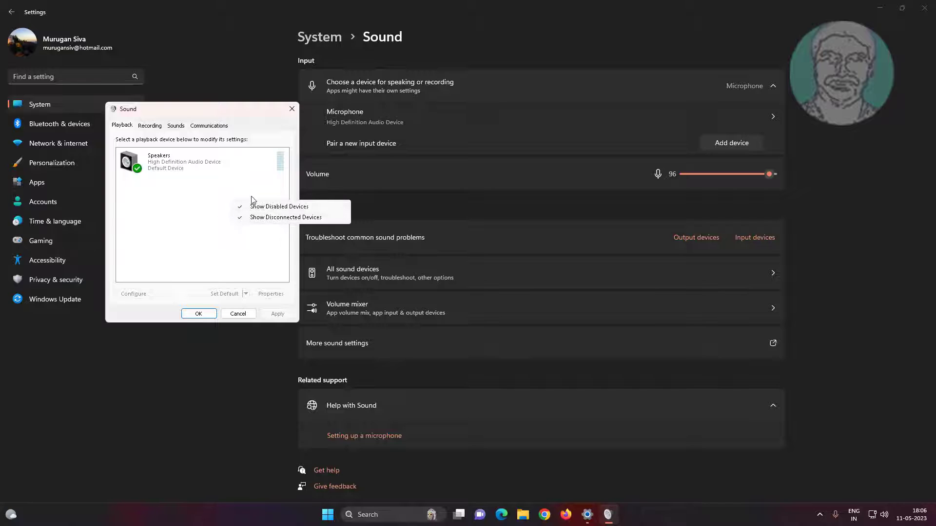
pyautogui.click(195, 245)
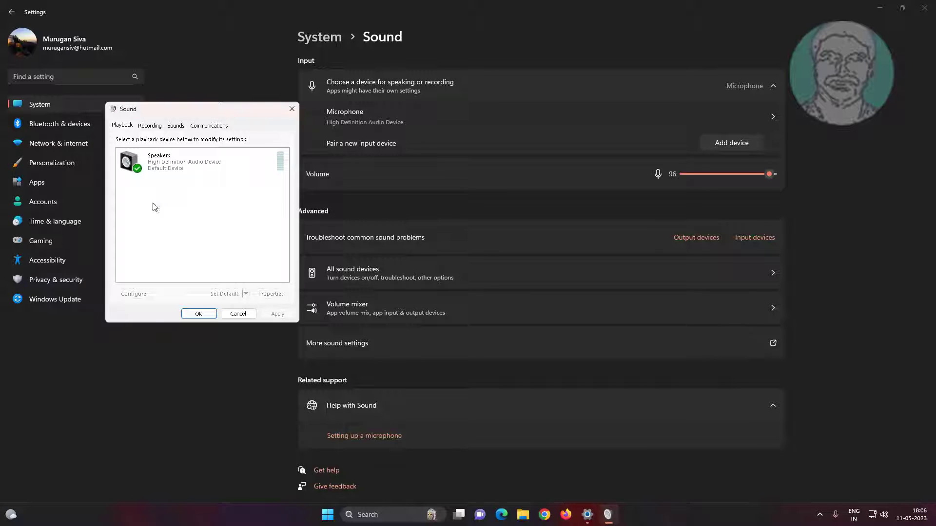
# Step: Open the properties of the default Speakers playback device and go to their advanced settings
pyautogui.click(174, 163)
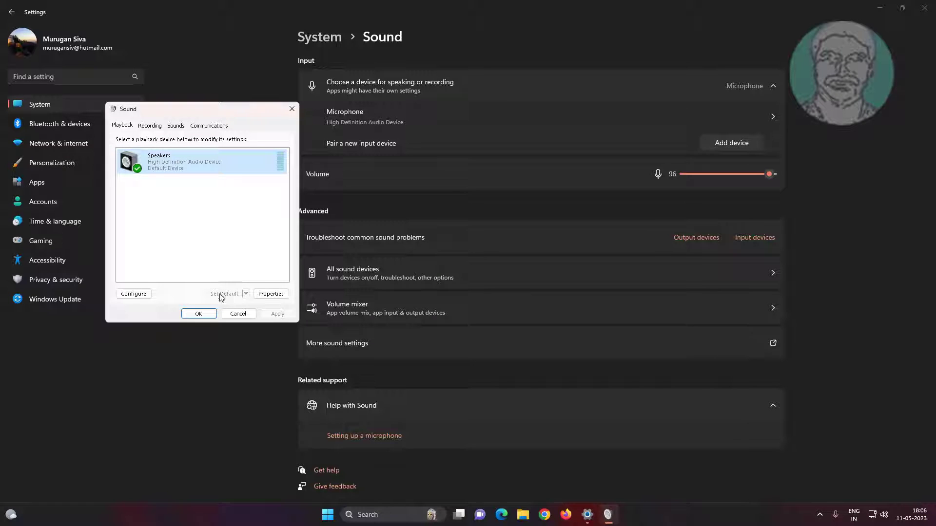
pyautogui.click(282, 298)
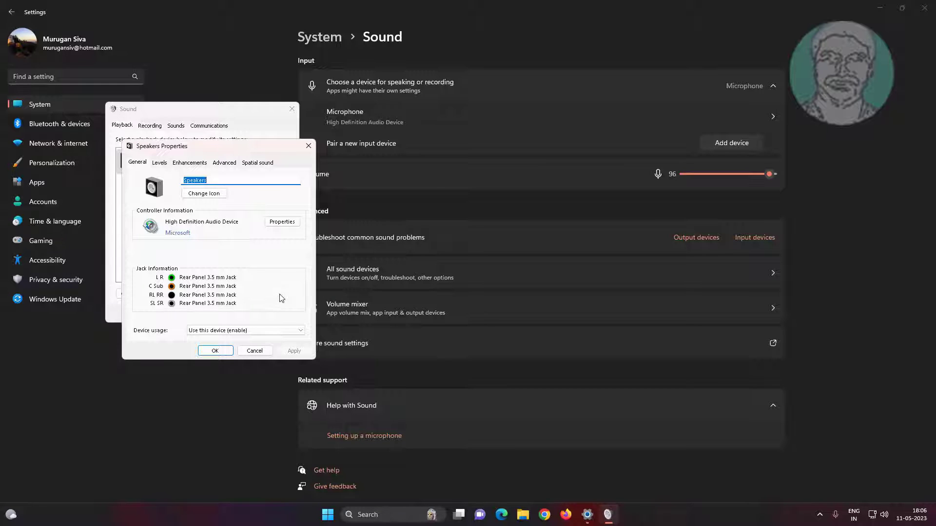
pyautogui.click(190, 164)
pyautogui.click(227, 164)
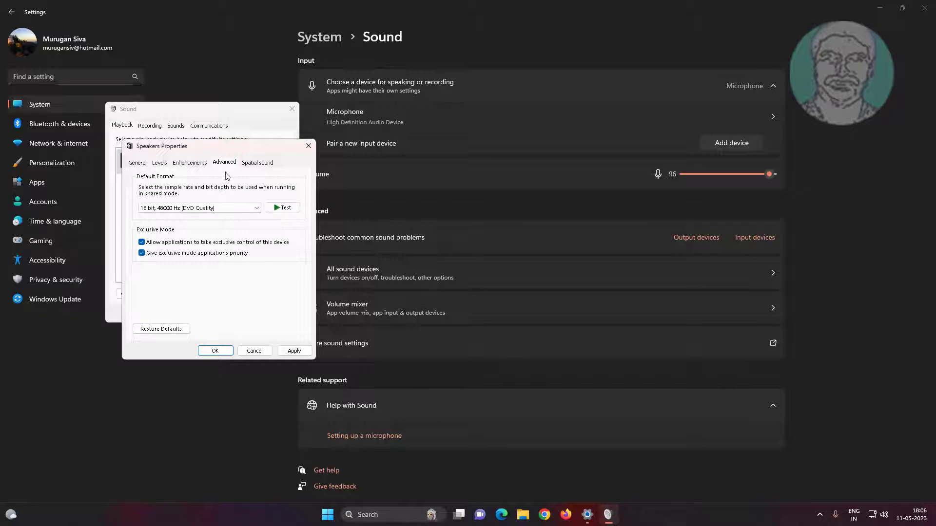
# Step: Set the speakers' default format to 16 bit, 96000 Hz (Studio Quality) and test it, allowing the in-use device to be interrupted
pyautogui.click(234, 208)
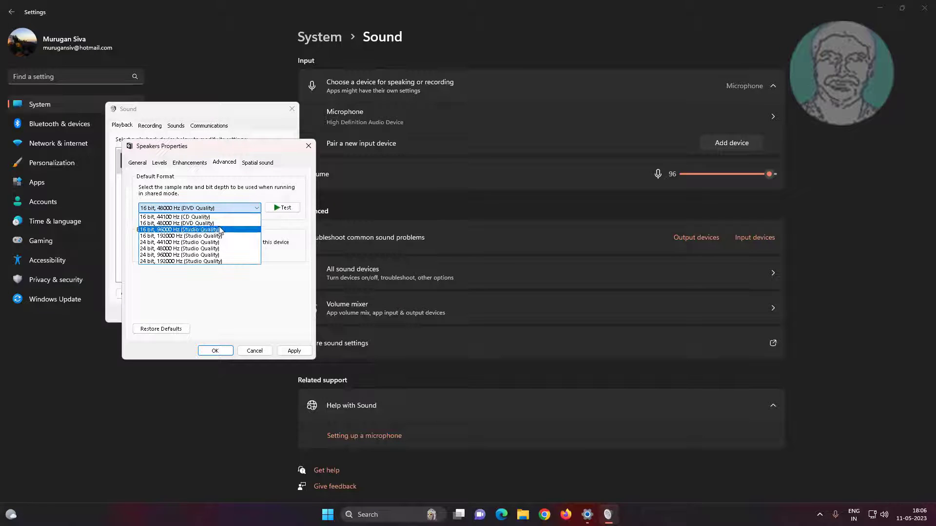
pyautogui.click(220, 229)
pyautogui.click(290, 208)
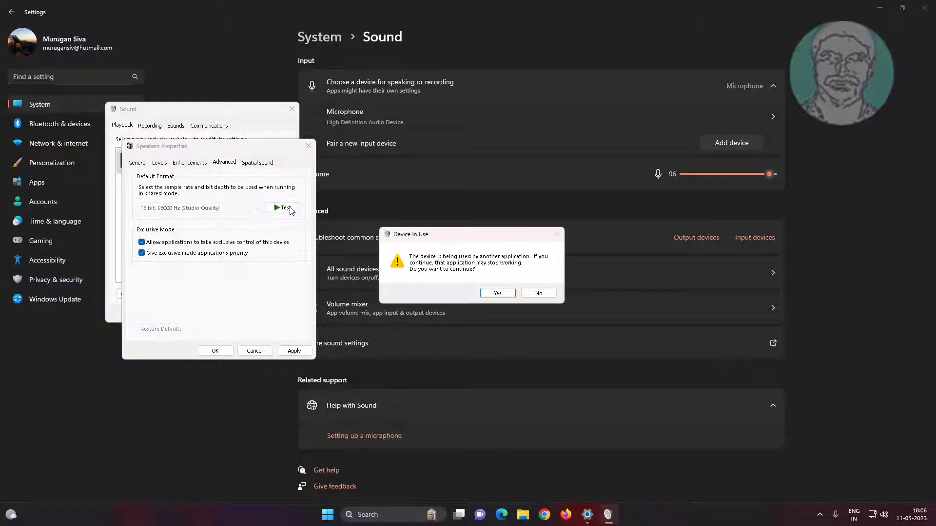
pyautogui.click(498, 295)
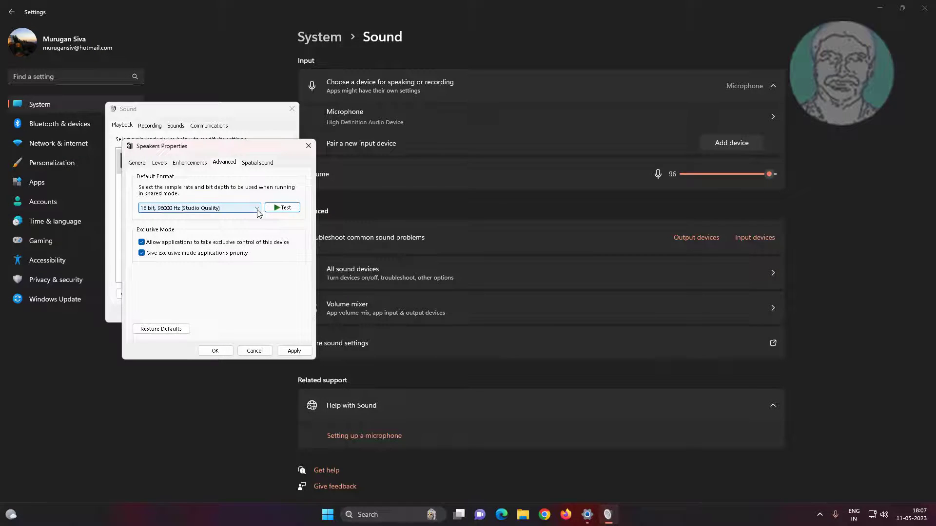
# Step: Set the speakers' default format to 16 bit, 192000 Hz (Studio Quality) and test it, allowing the in-use device to be interrupted
pyautogui.click(256, 208)
pyautogui.click(221, 236)
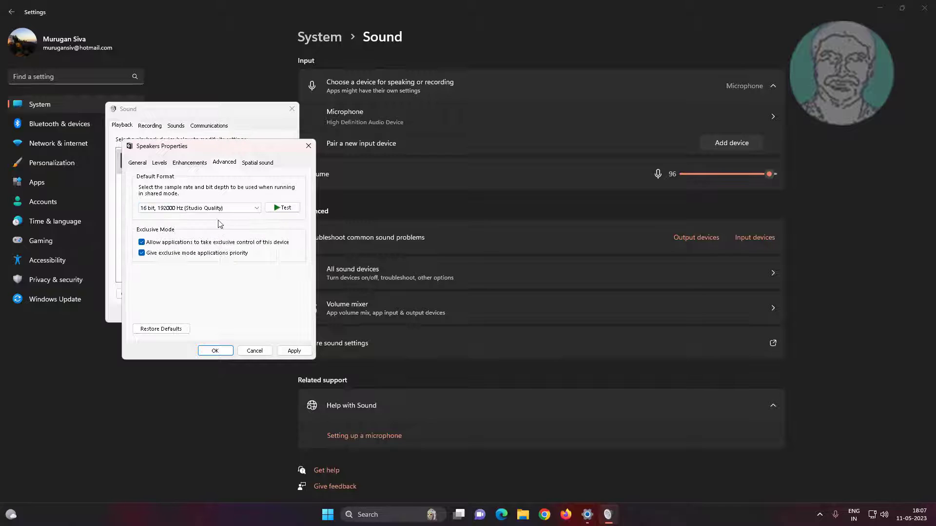
pyautogui.click(288, 208)
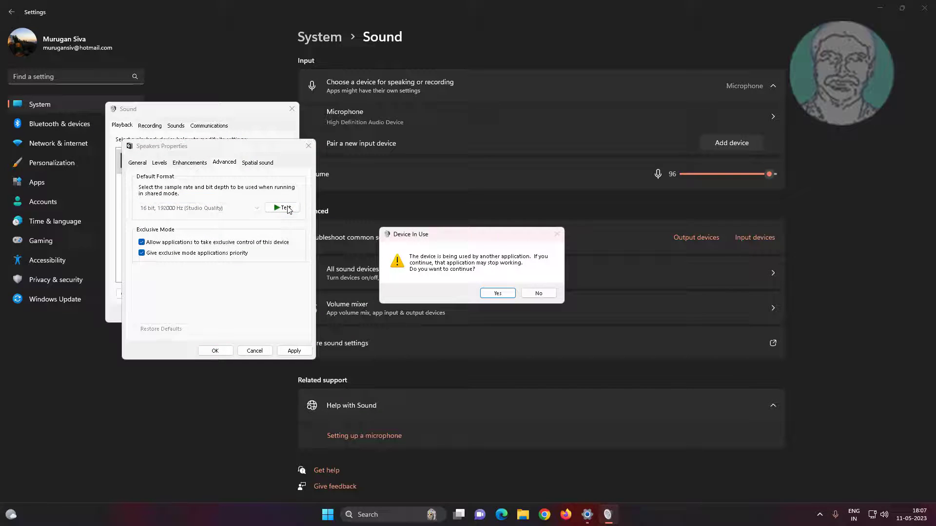
pyautogui.click(498, 293)
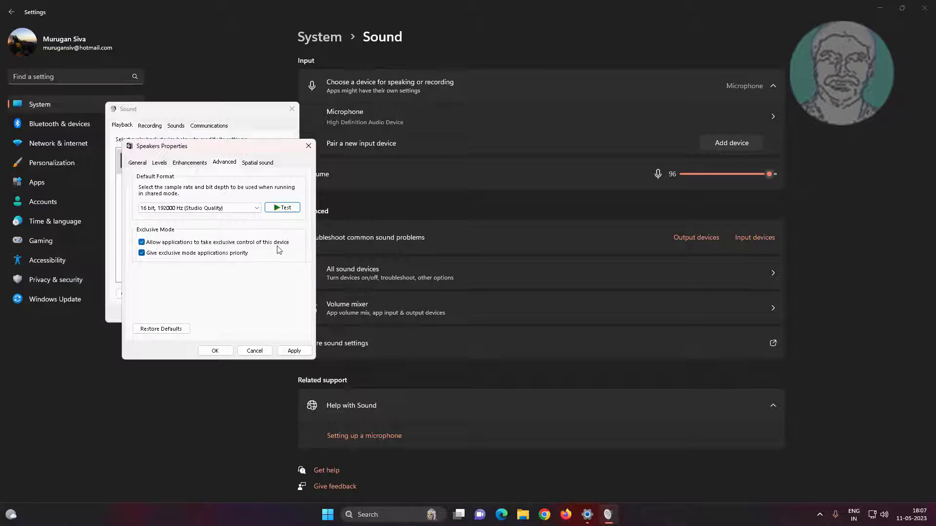
# Step: Disallow applications from taking exclusive control of the speakers, apply the change, and close the sound dialogs and Settings
pyautogui.click(141, 243)
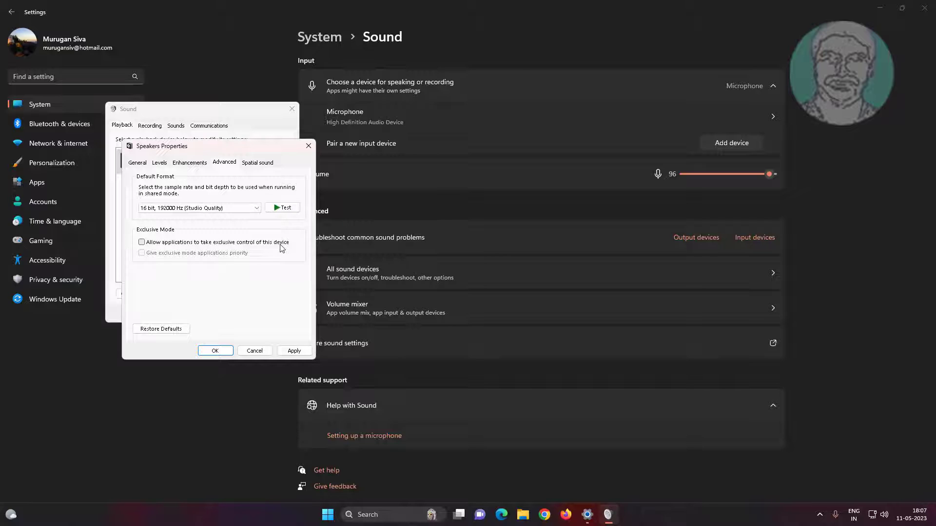
pyautogui.click(294, 351)
pyautogui.click(230, 353)
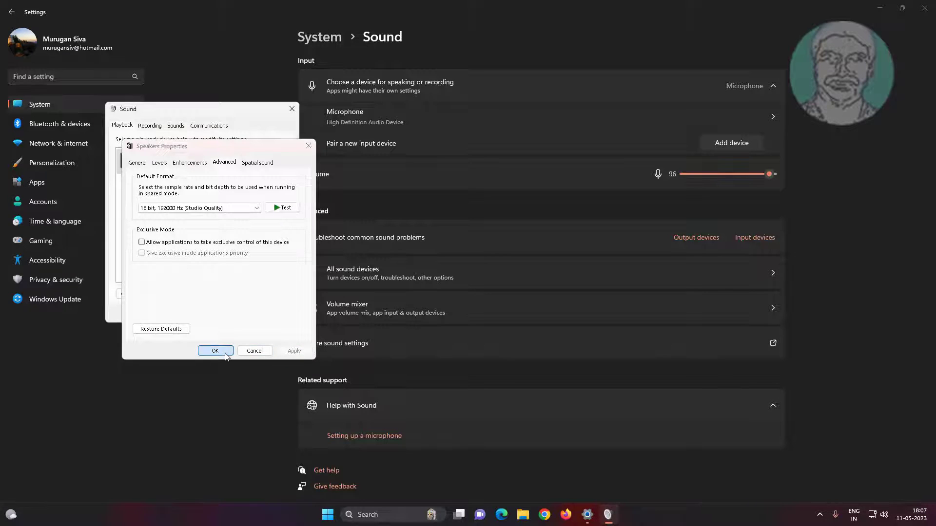
pyautogui.click(197, 314)
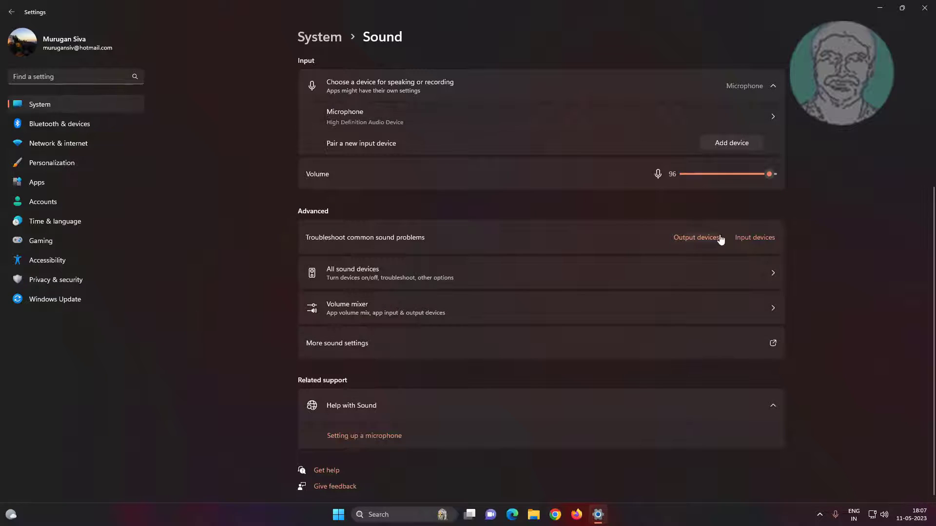
pyautogui.click(925, 8)
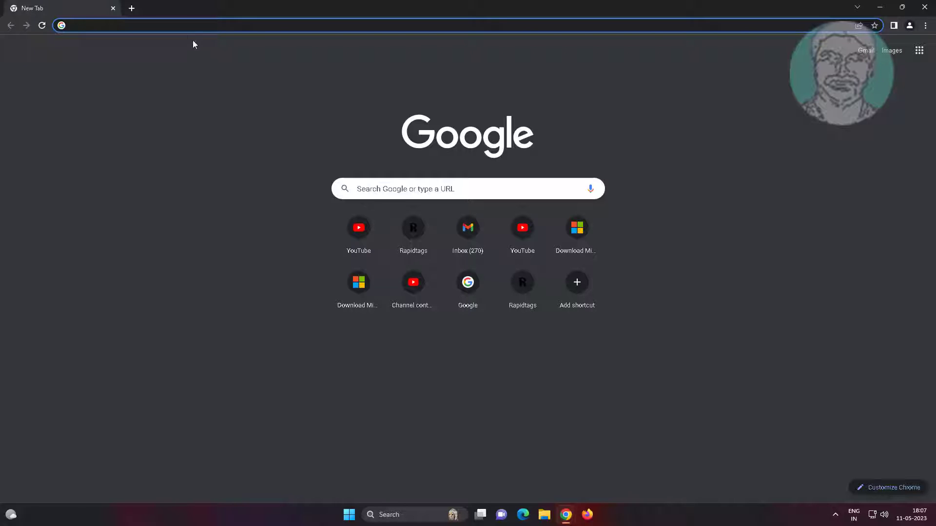
pyautogui.write('asys')
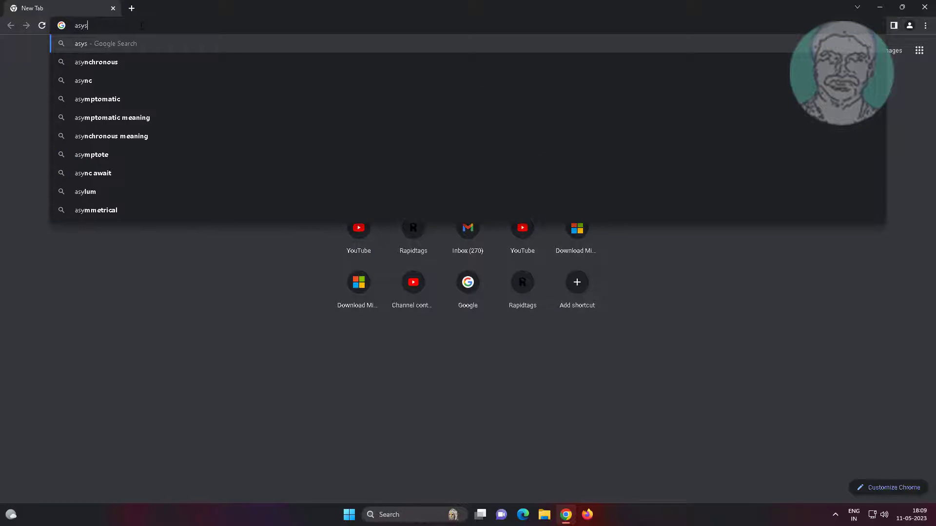
pyautogui.press('BackSpace')
pyautogui.press('BackSpace')
pyautogui.press('BackSpace')
pyautogui.press('BackSpace')
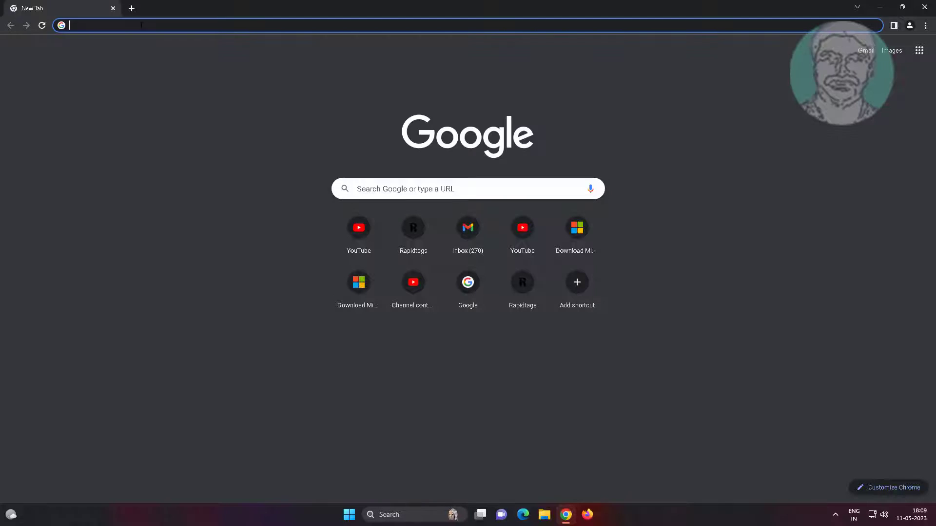
pyautogui.write('asus ad')
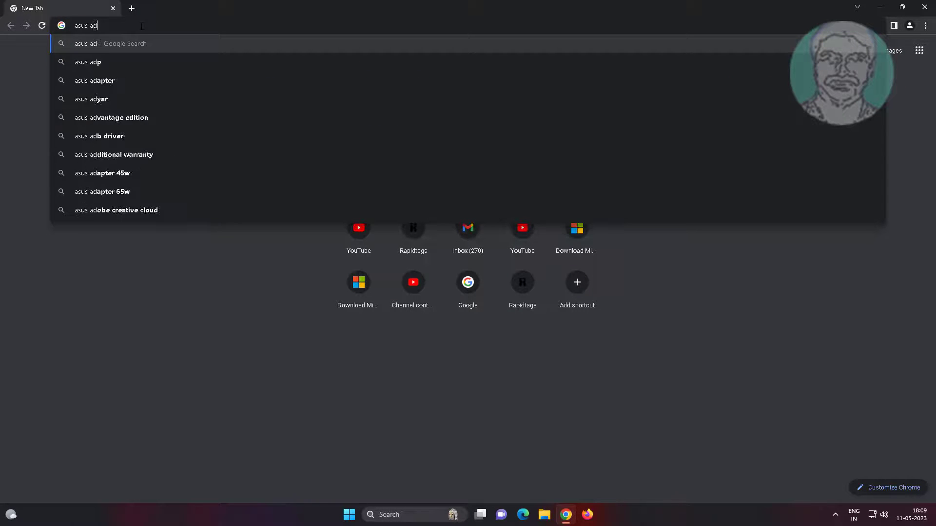
pyautogui.press('BackSpace')
pyautogui.press('BackSpace')
pyautogui.press('BackSpace')
pyautogui.press('BackSpace')
pyautogui.press('BackSpace')
pyautogui.press('BackSpace')
pyautogui.press('BackSpace')
# Step: In Chrome, search for "asus audio driver" and open the ASUS Global Download Center result, accepting its cookies
pyautogui.write('a')
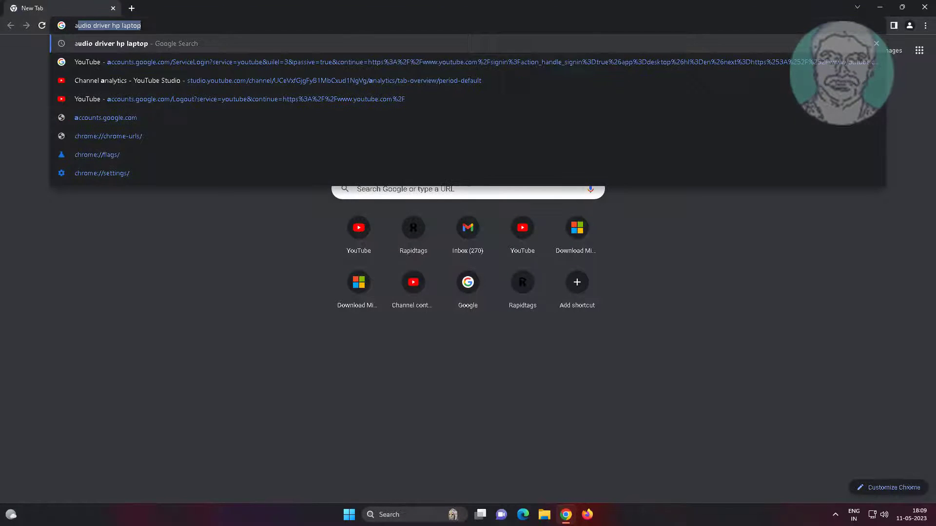
pyautogui.write('sus ')
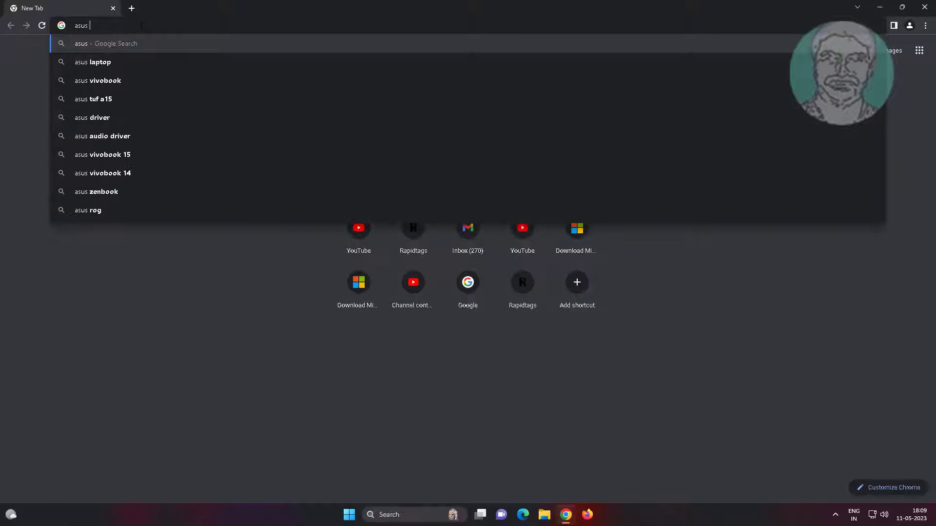
pyautogui.write('au')
pyautogui.write('dio driver')
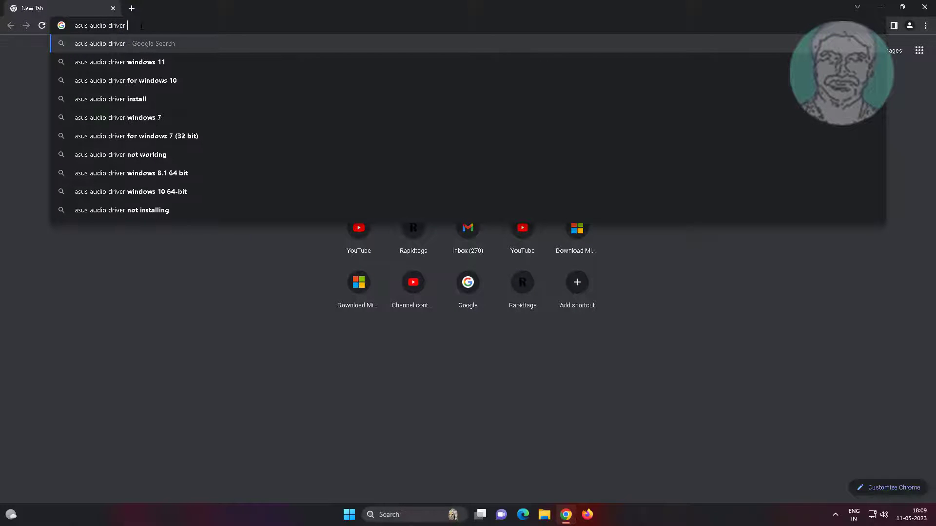
pyautogui.press('Return')
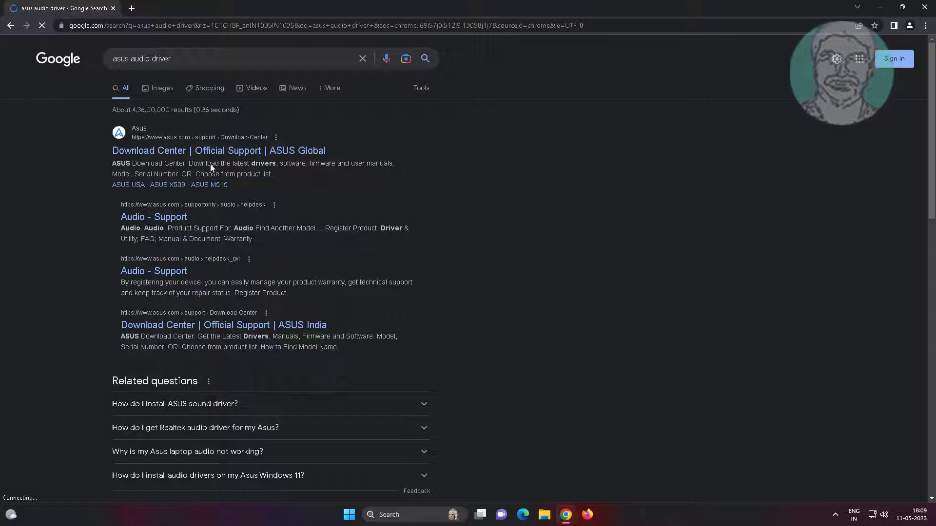
pyautogui.click(220, 155)
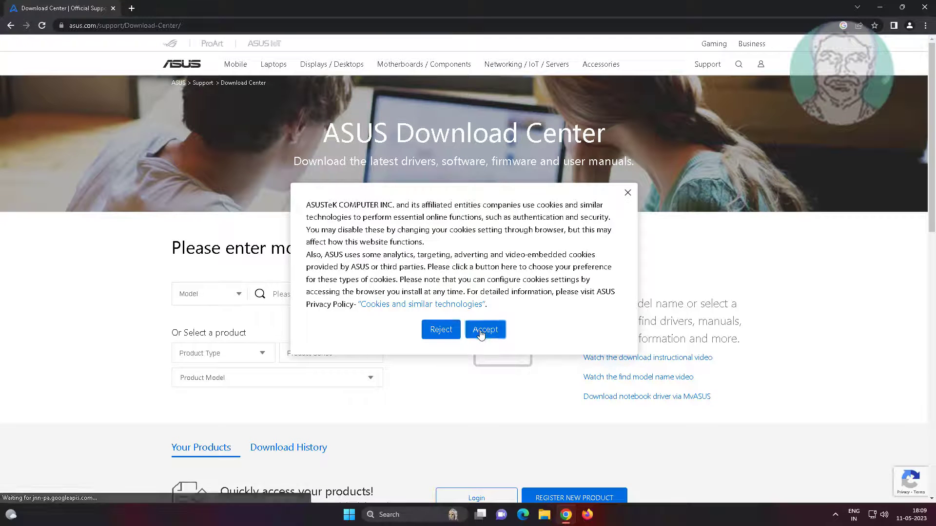
pyautogui.click(480, 331)
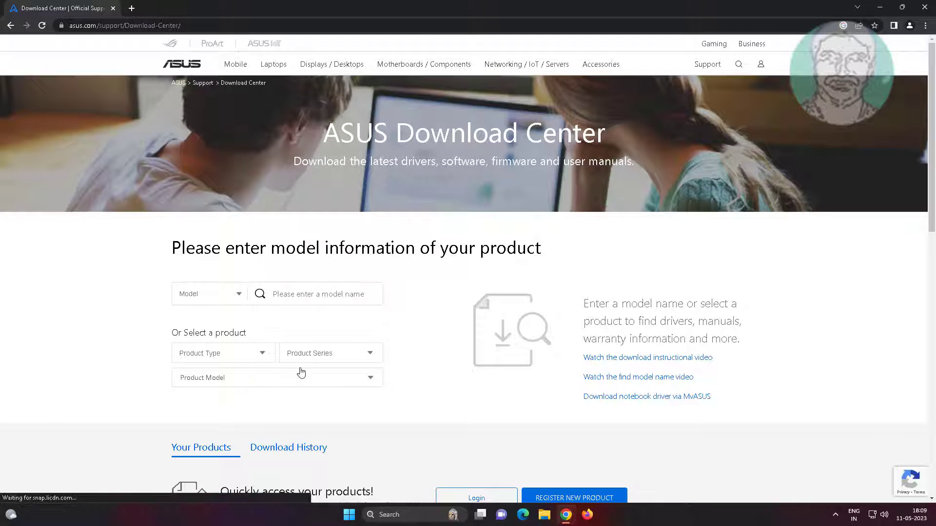
# Step: Select the product type Laptops, the ASUS TUF Gaming Series and the model ASUS TUF Gaming FX504GE
pyautogui.click(268, 357)
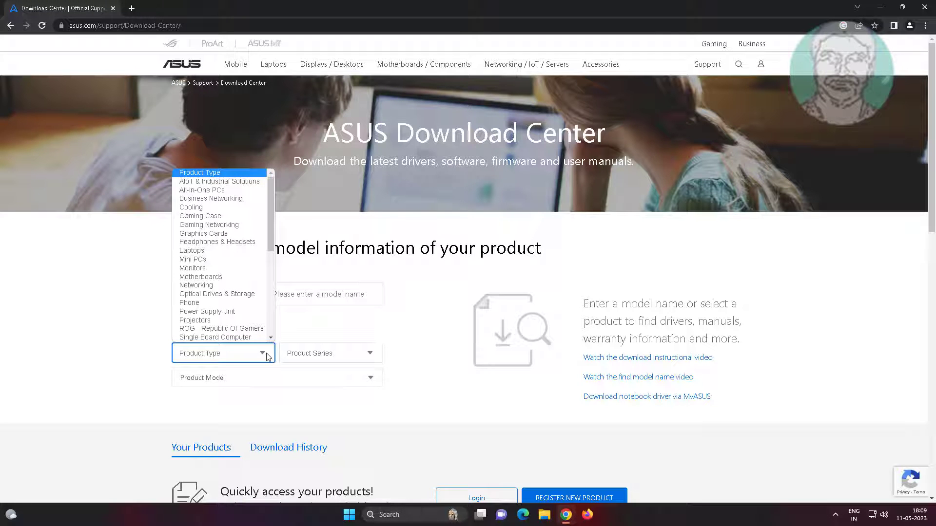
pyautogui.click(191, 251)
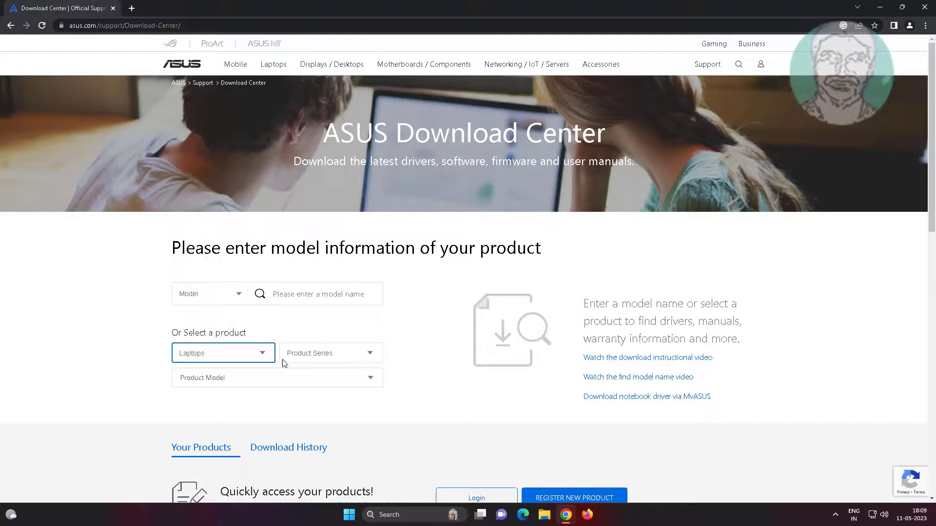
pyautogui.click(319, 359)
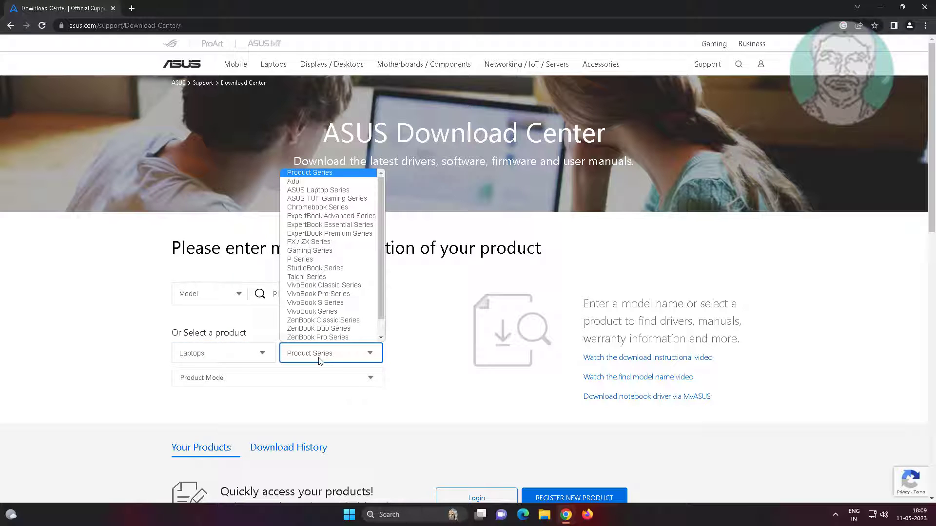
pyautogui.press('t')
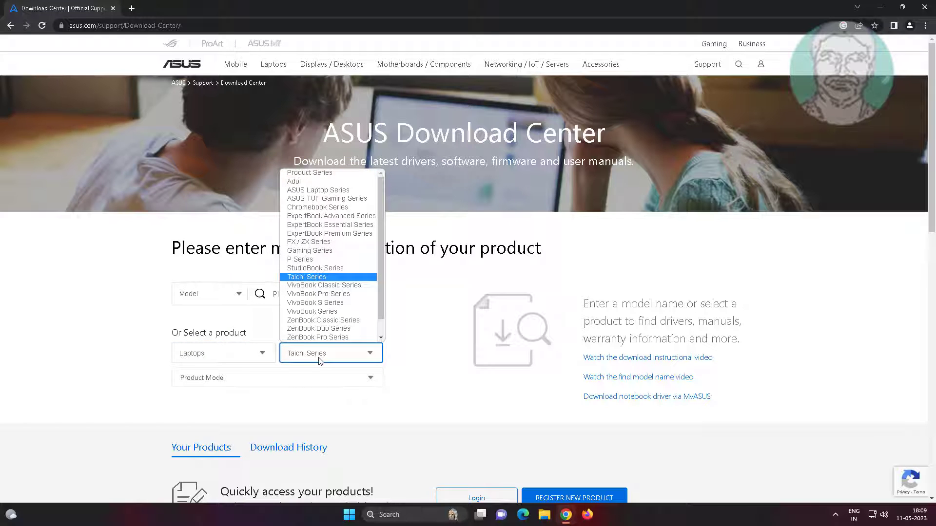
pyautogui.click(343, 199)
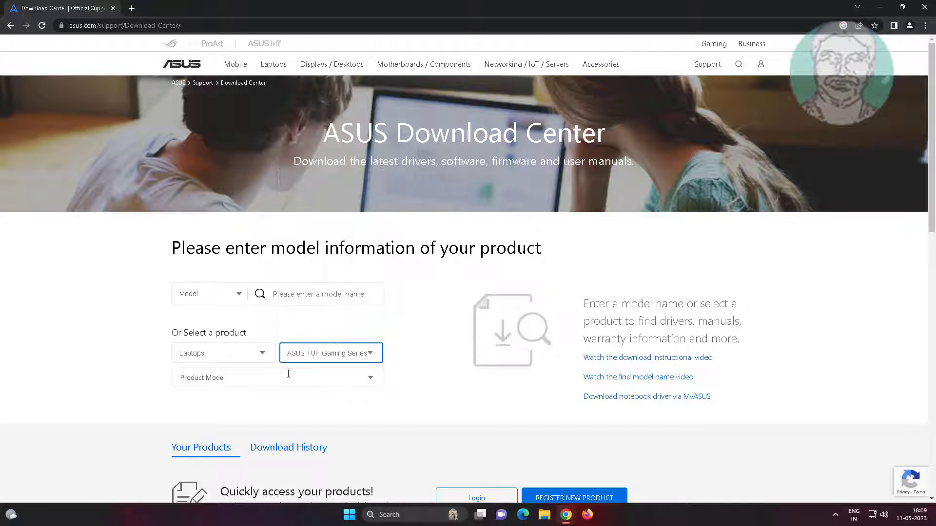
pyautogui.click(373, 380)
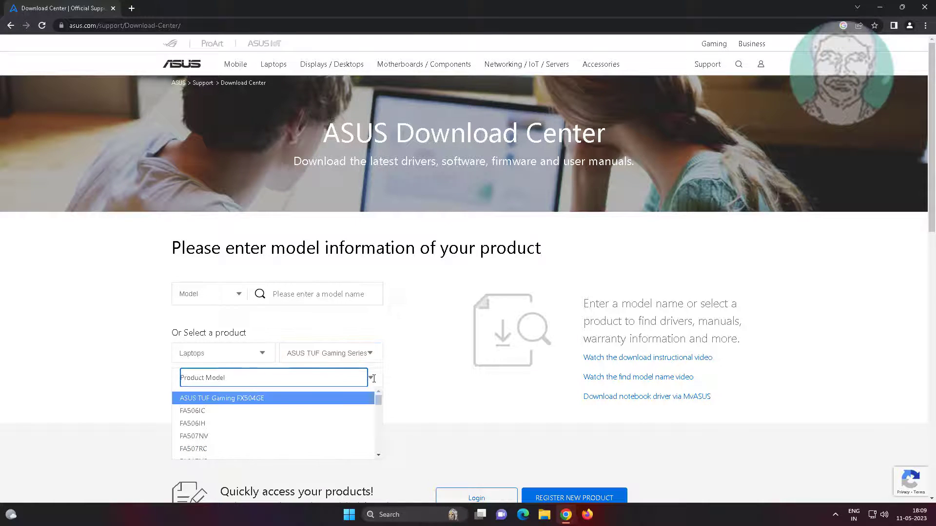
pyautogui.scroll(-1, 373, 380)
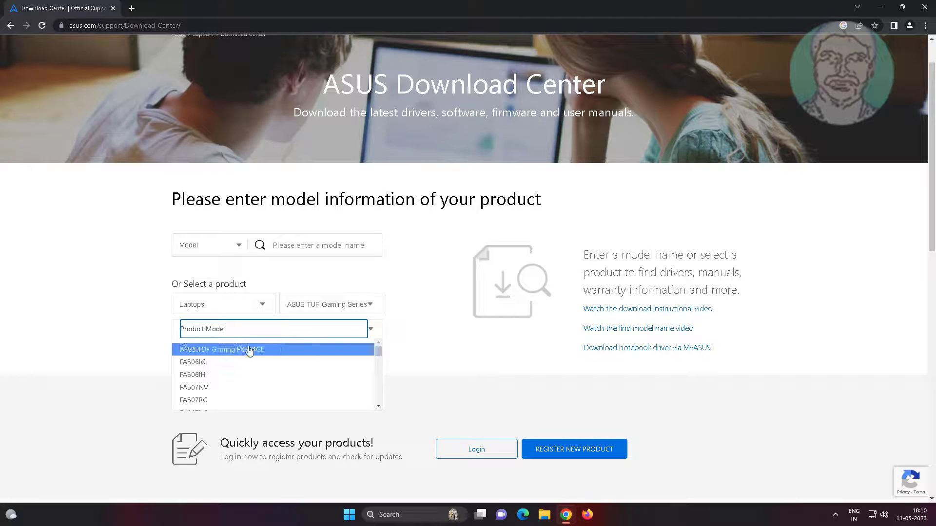
pyautogui.click(272, 350)
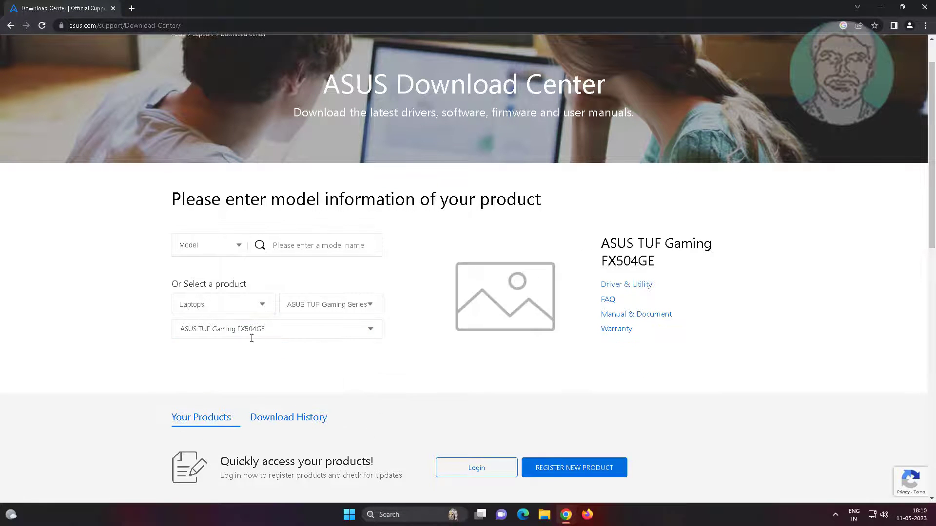
# Step: Open the model's Driver & Utility page and download the Realtek Audio Driver listed under Audio
pyautogui.click(644, 289)
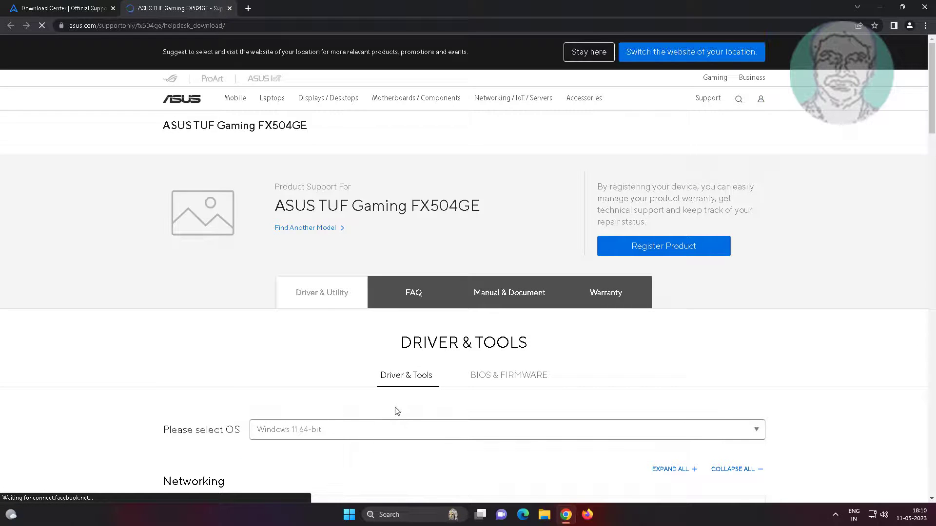
pyautogui.scroll(-3, 267, 373)
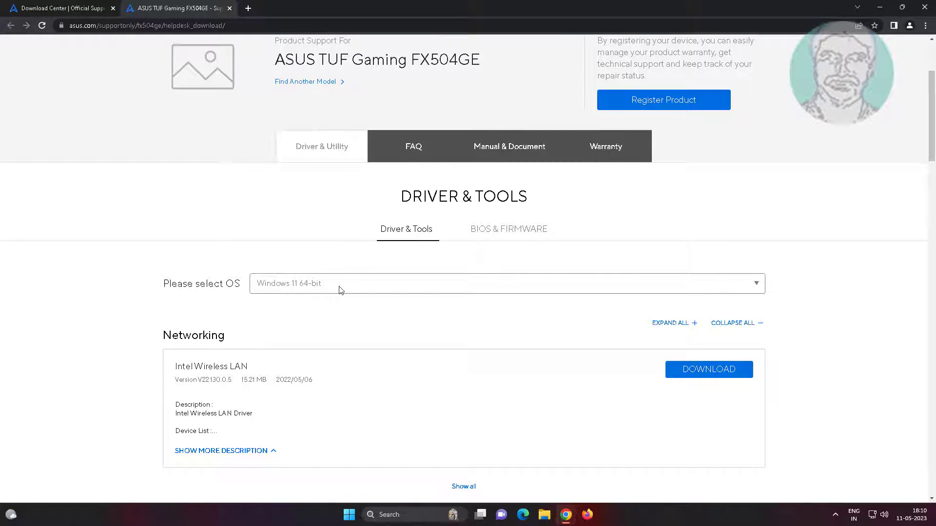
pyautogui.scroll(-1, 526, 368)
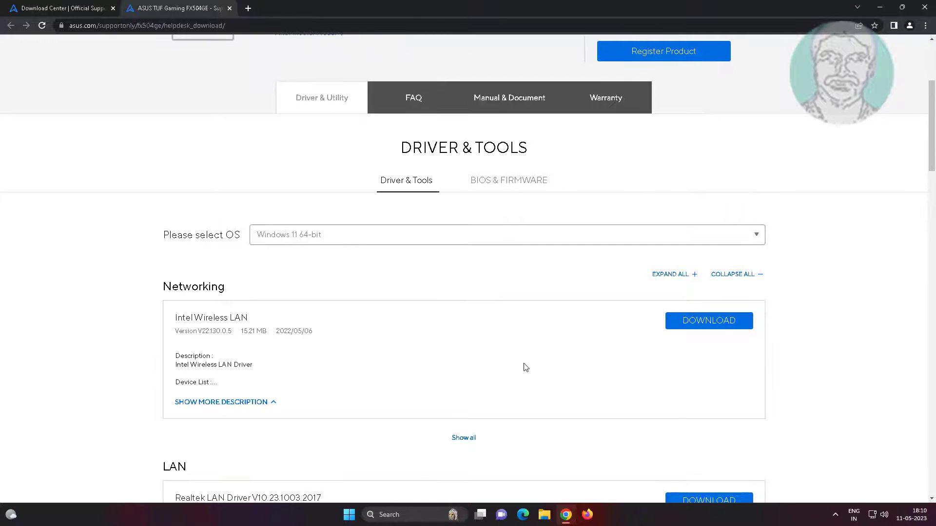
pyautogui.scroll(-3, 525, 367)
pyautogui.scroll(-7, 526, 368)
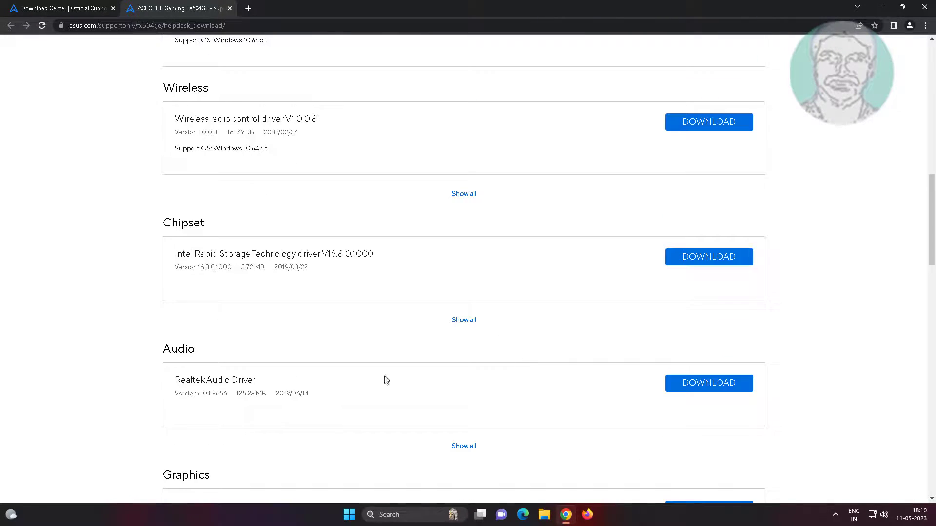
pyautogui.click(719, 386)
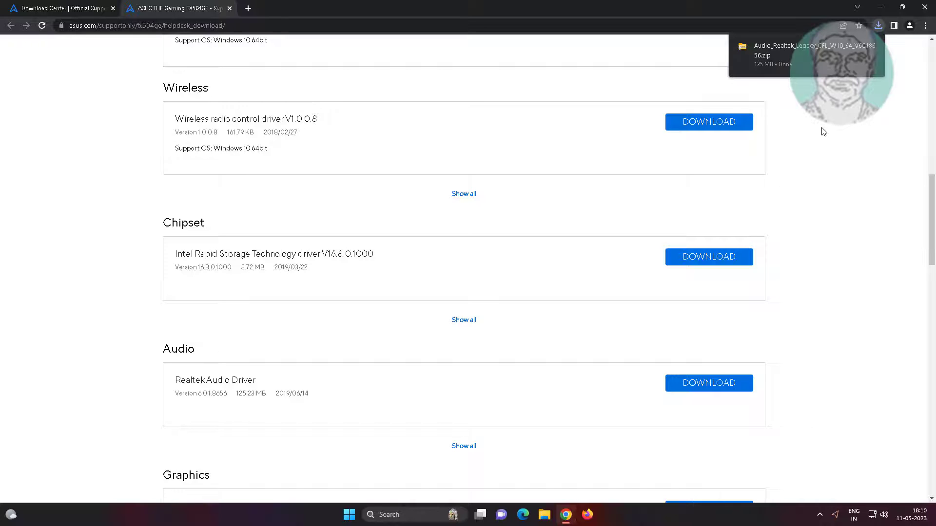
# Step: Open the downloaded Realtek audio driver zip in File Explorer and extract all its files to the suggested Downloads subfolder
pyautogui.click(839, 44)
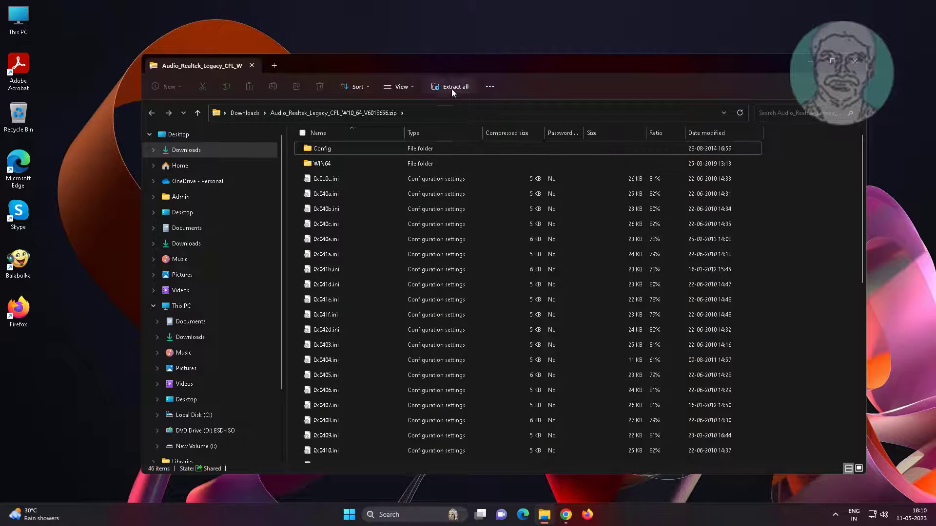
pyautogui.click(451, 88)
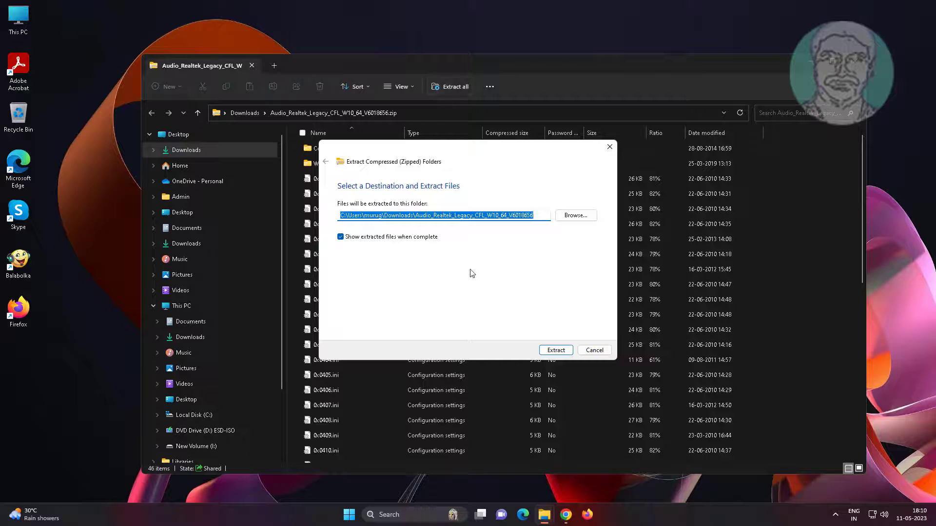
pyautogui.click(560, 353)
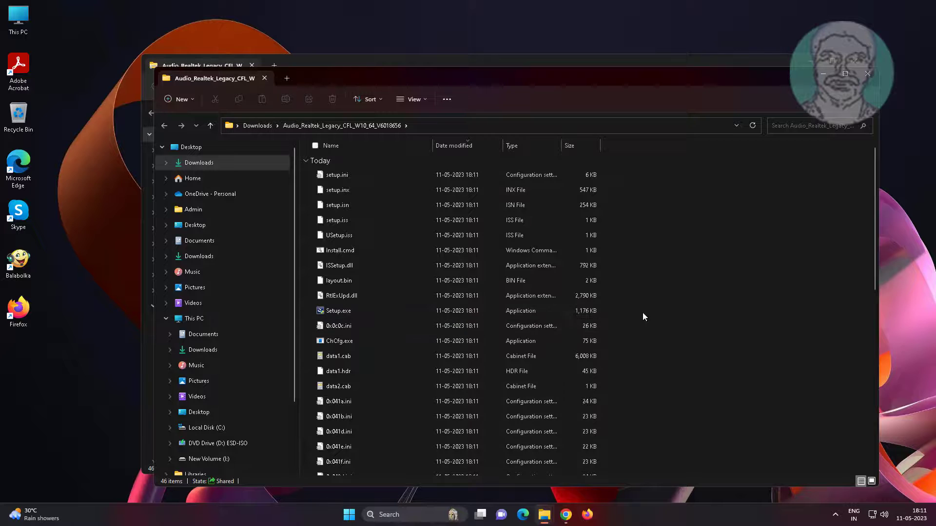
# Step: Run Setup.exe from the extracted driver folder and minimize both File Explorer windows
pyautogui.click(353, 316)
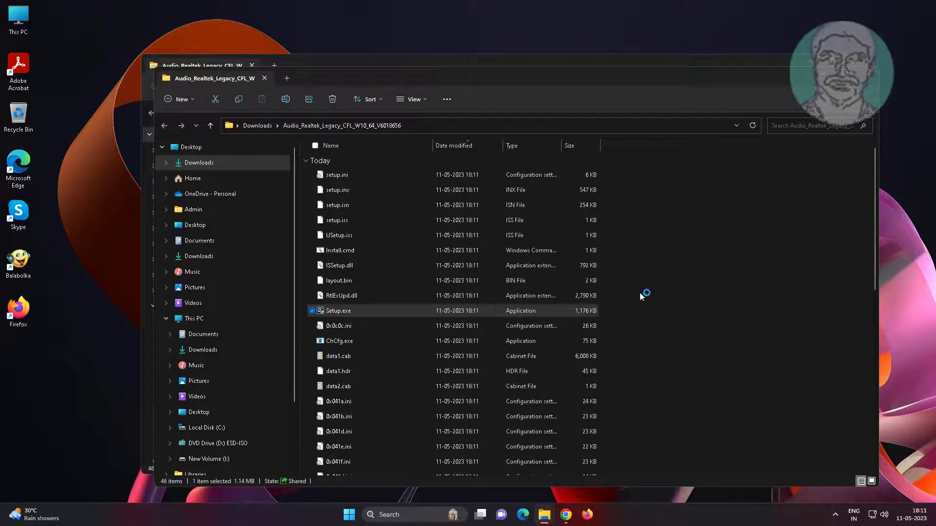
pyautogui.click(827, 74)
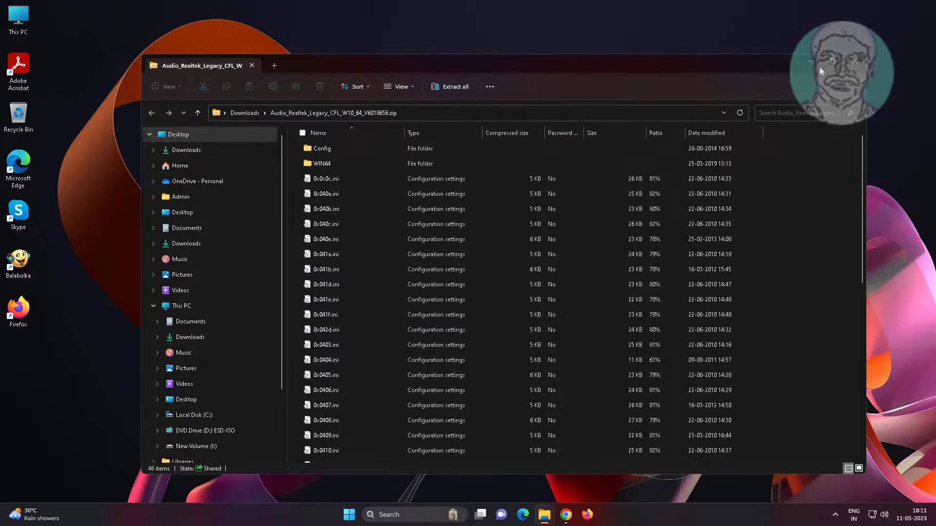
pyautogui.click(819, 66)
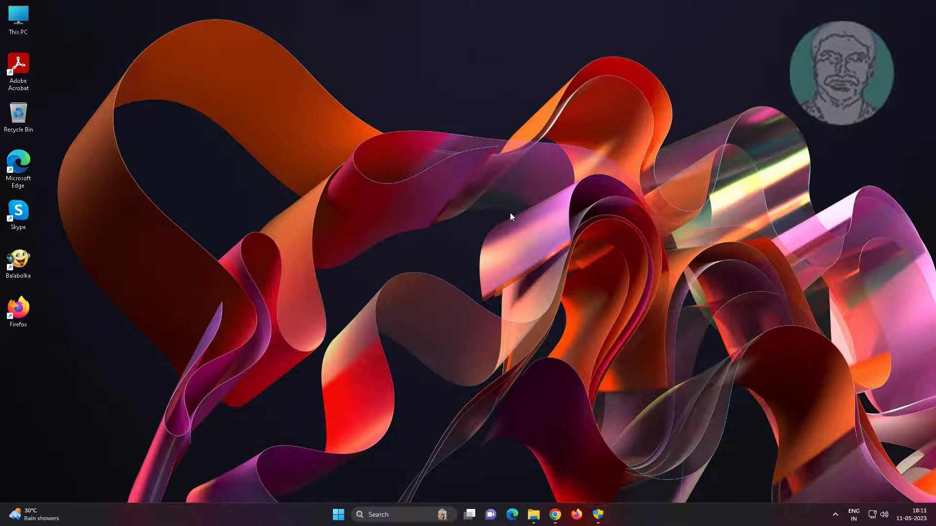
# Step: Allow the Realtek installer to make changes to the device and complete its setup wizard, choosing to restart the computer now
pyautogui.click(599, 513)
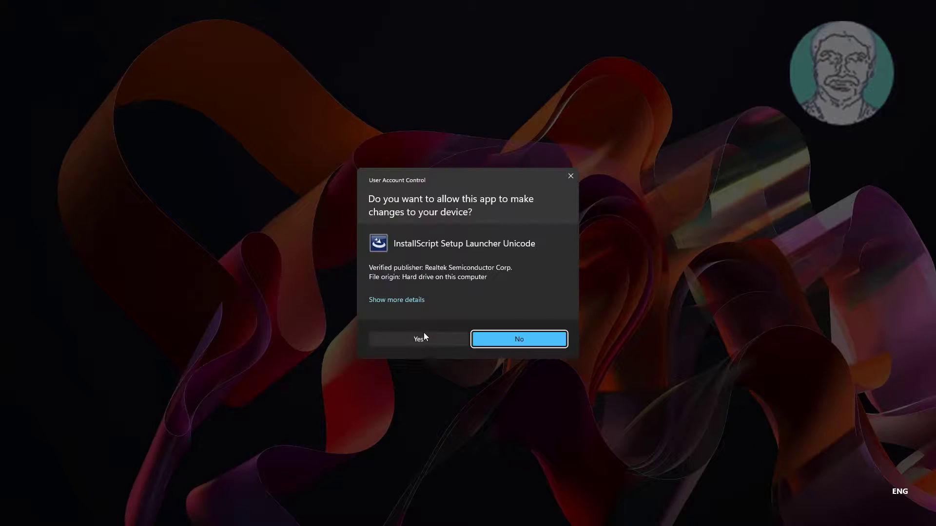
pyautogui.click(426, 339)
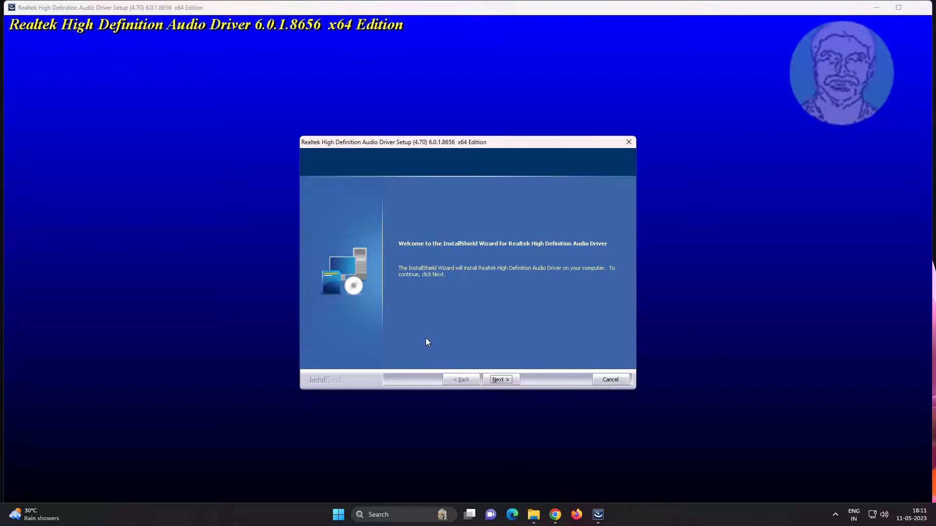
pyautogui.click(502, 380)
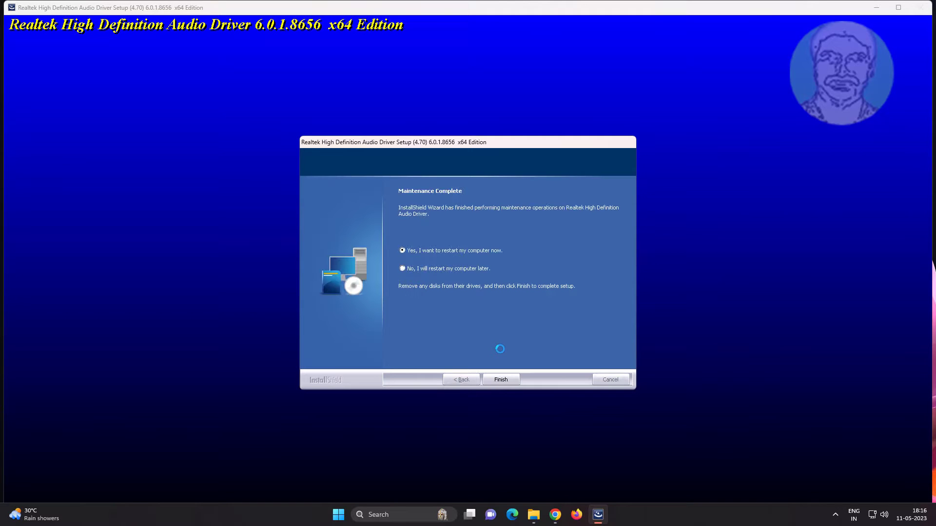
pyautogui.click(499, 382)
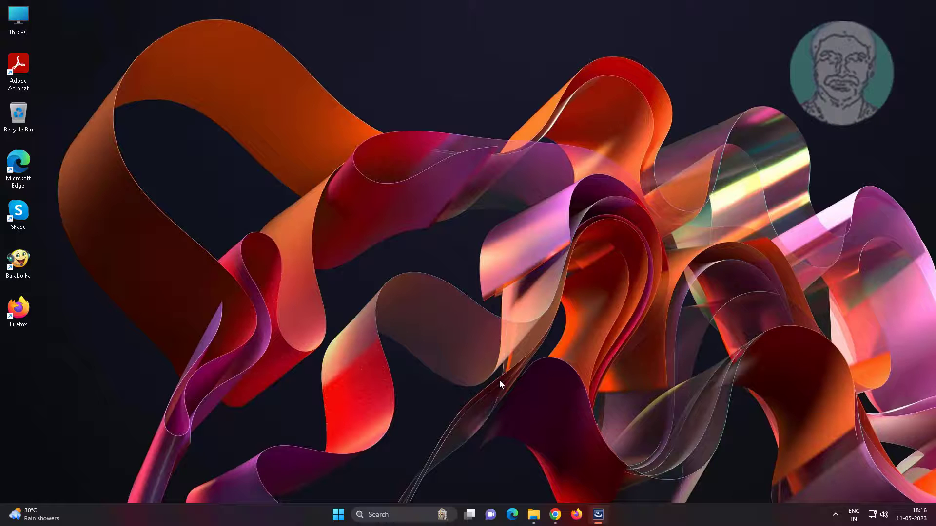